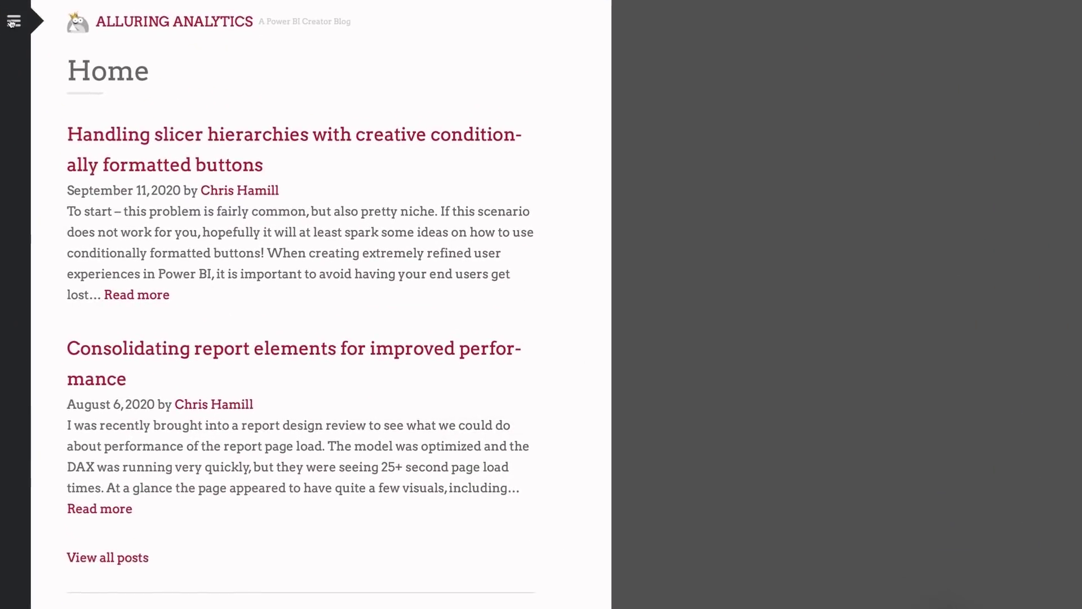
# Follow the alluringanalytics.com link in the Twitter bio to the Alluring Analytics blog.
pyautogui.click(11, 24)
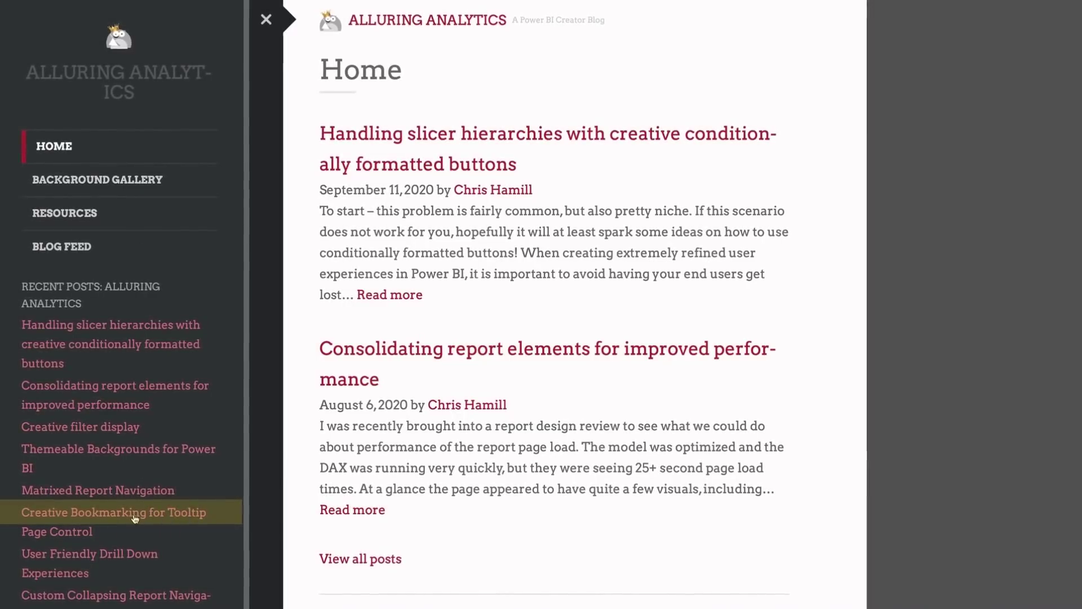
# Open the 'Creative Bookmarking for Tooltip Page Control' post from the Recent Posts list.
pyautogui.click(134, 516)
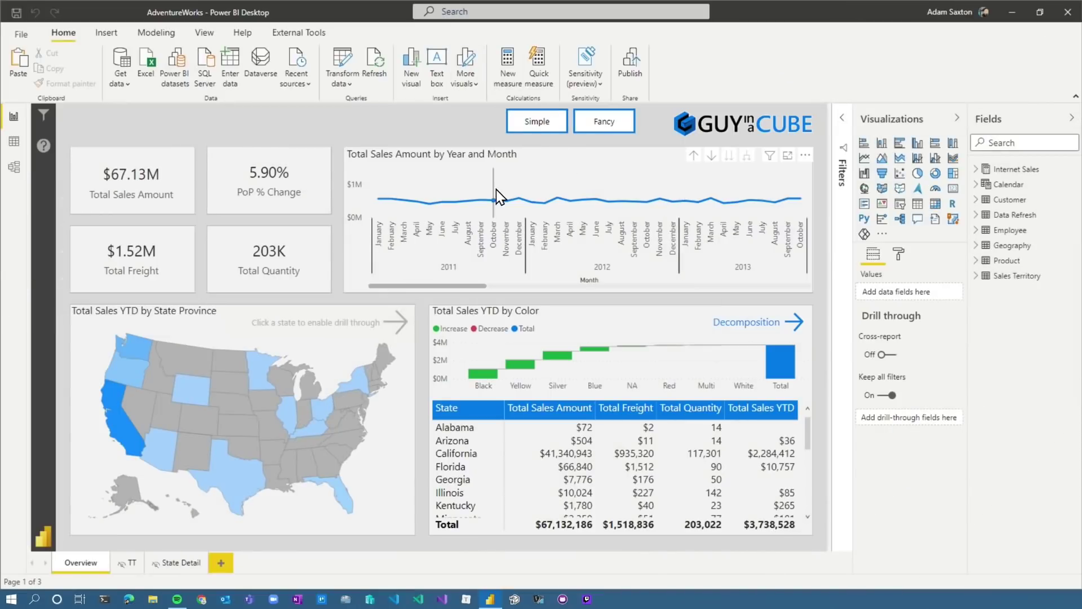
pyautogui.moveTo(518, 200)
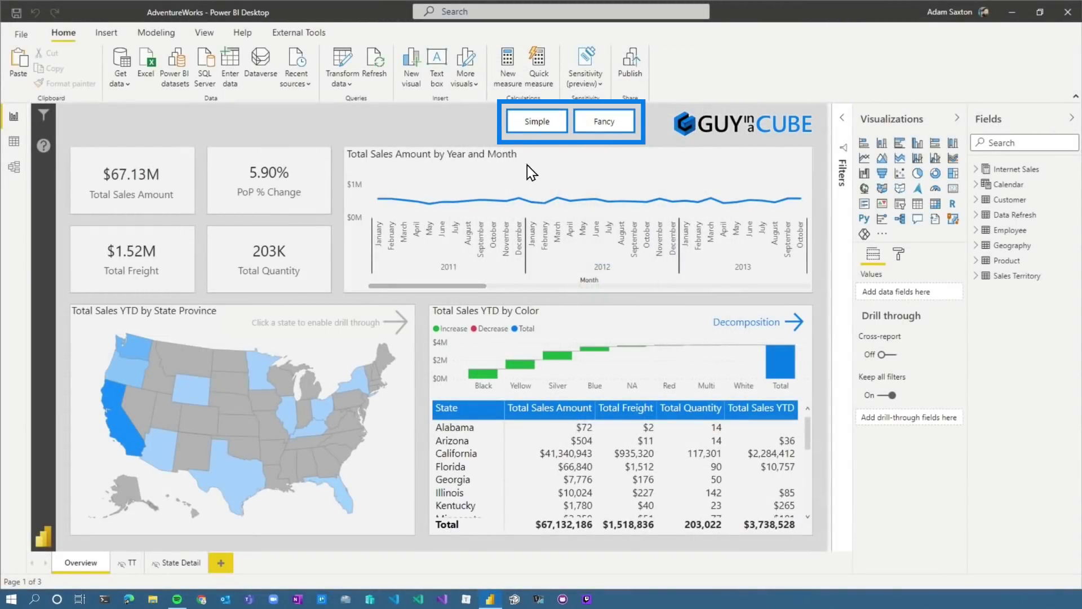
pyautogui.moveTo(509, 178)
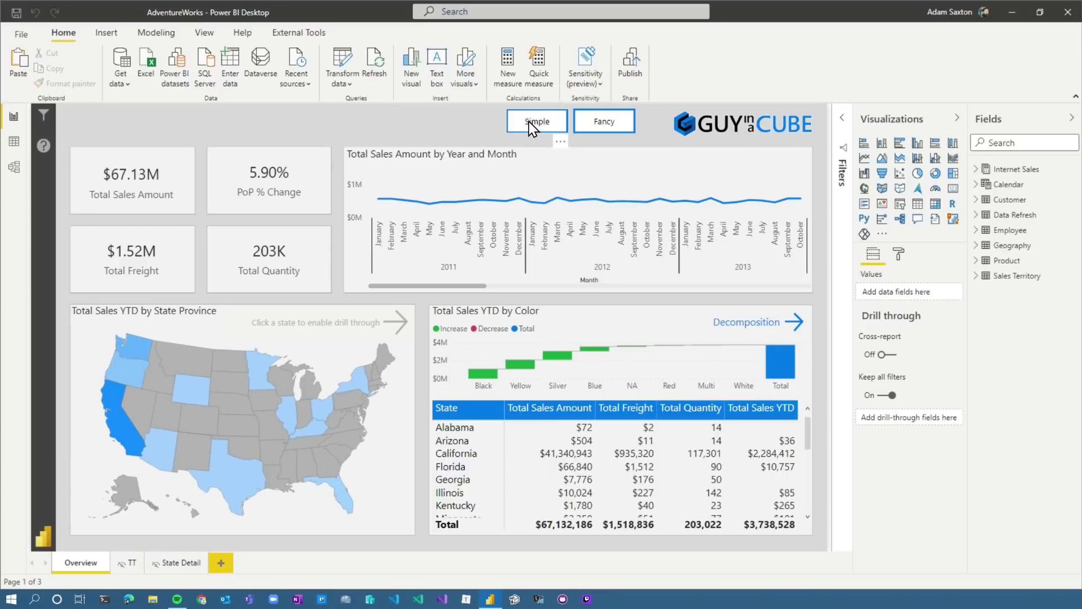
pyautogui.moveTo(561, 198)
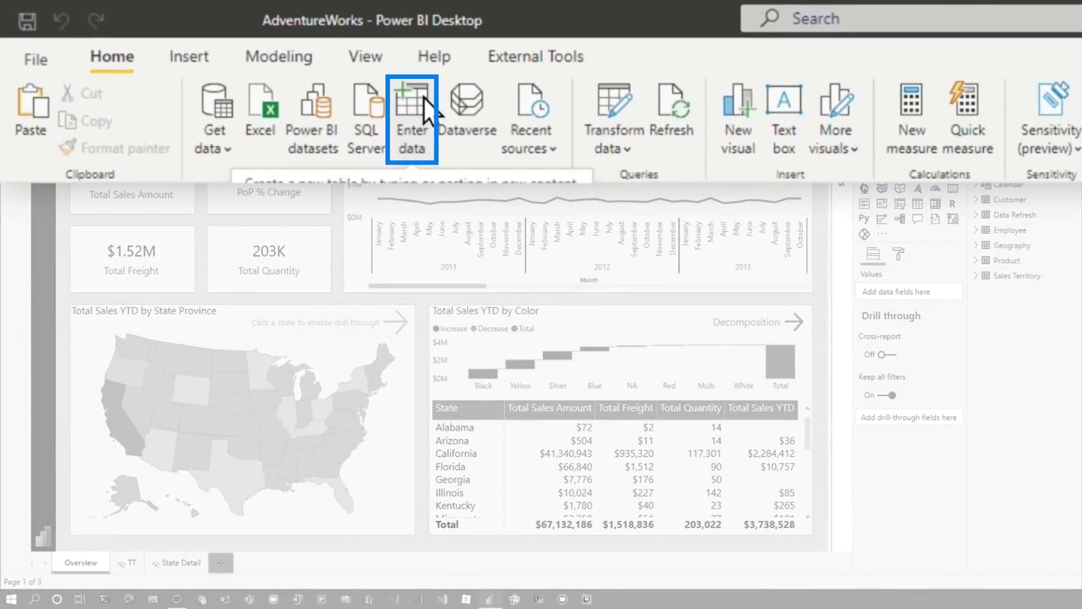
# Use Enter data to build and load a table with a Status column holding rows 0 and 1.
pyautogui.click(423, 102)
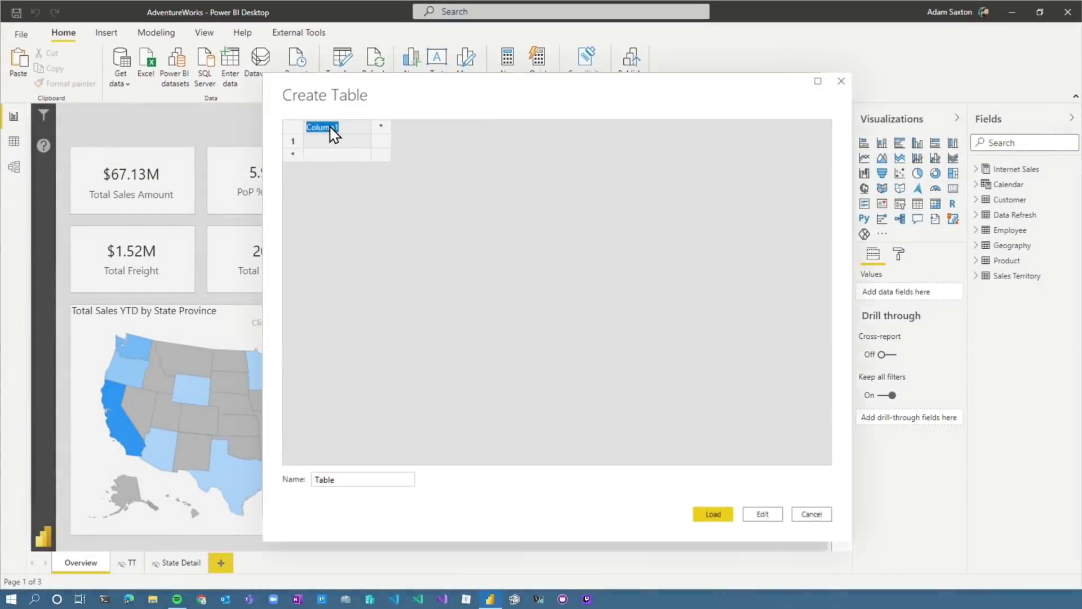
pyautogui.write('Status')
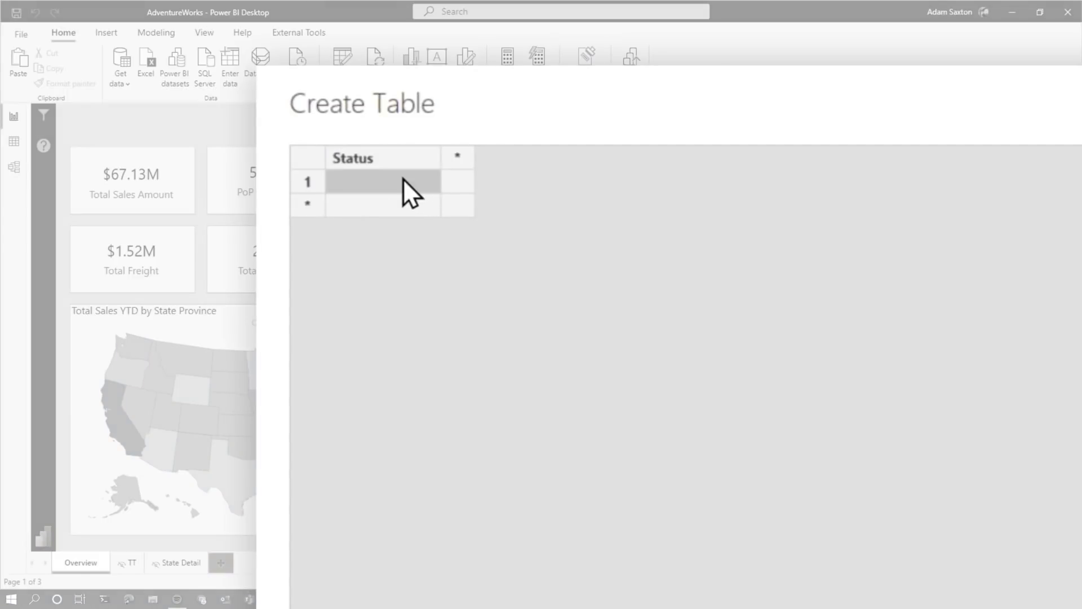
pyautogui.click(396, 178)
pyautogui.write('0')
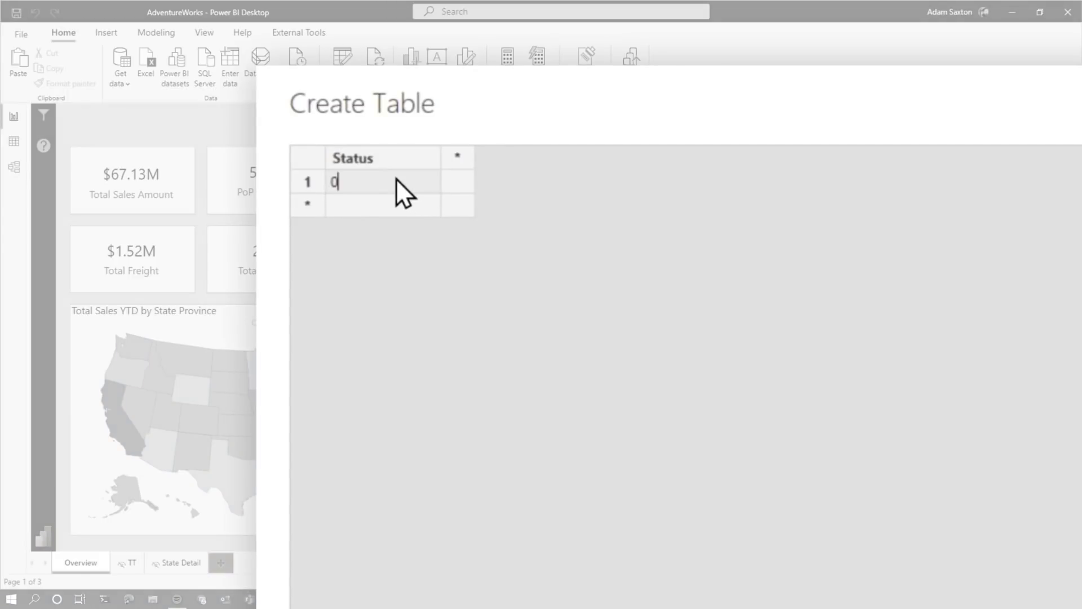
pyautogui.click(356, 197)
pyautogui.write('1')
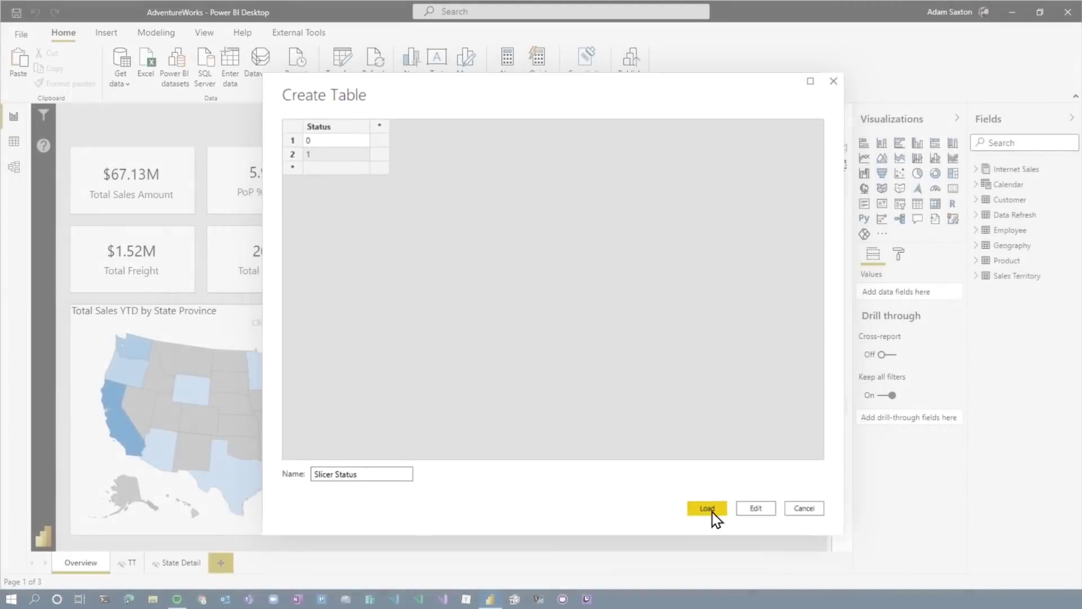
pyautogui.click(689, 491)
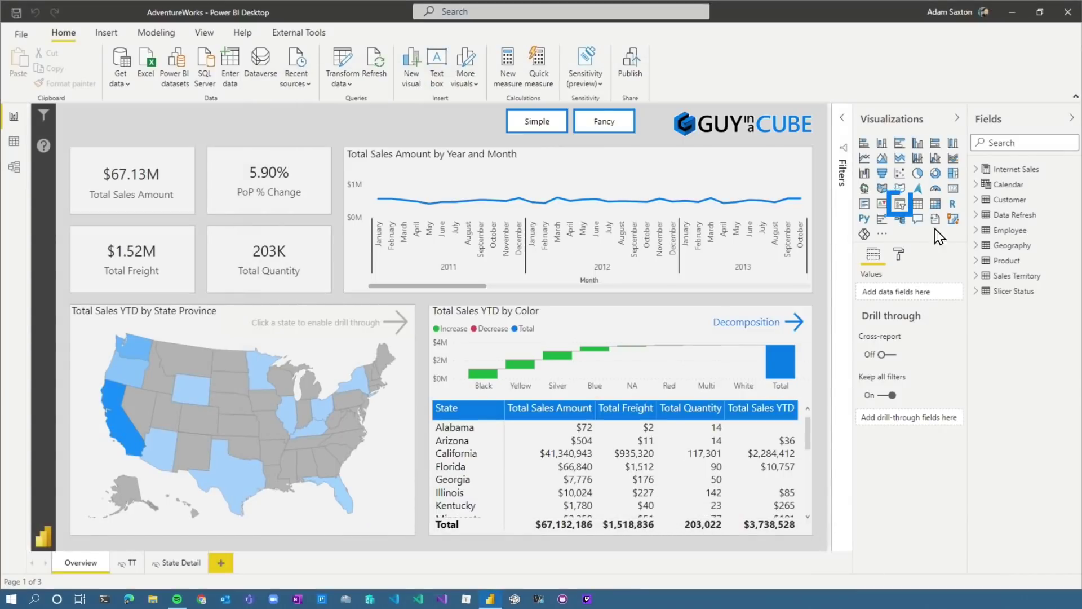
# Add a slicer near the top of the page showing Slicer Status > Status as a List.
pyautogui.click(901, 203)
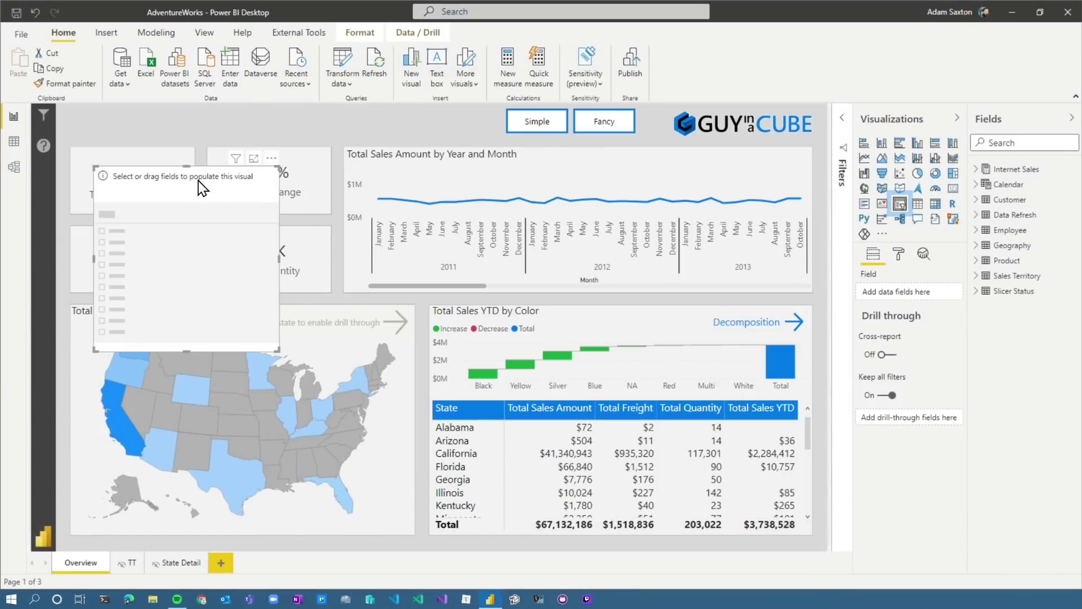
pyautogui.moveTo(203, 186); pyautogui.dragTo(356, 142)
pyautogui.click(976, 291)
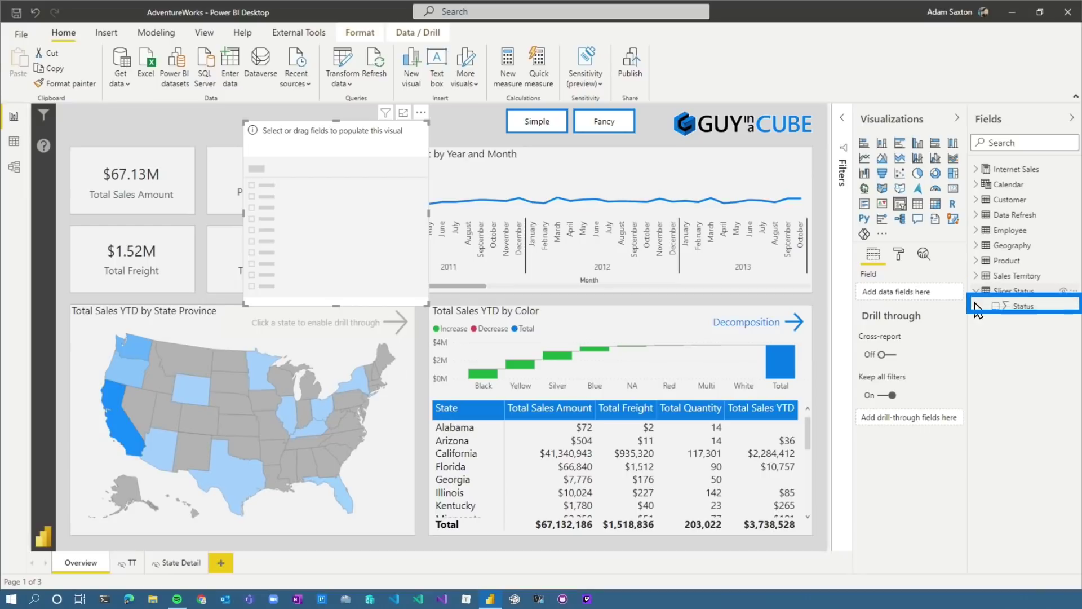
pyautogui.moveTo(1025, 307); pyautogui.dragTo(327, 267)
pyautogui.click(417, 132)
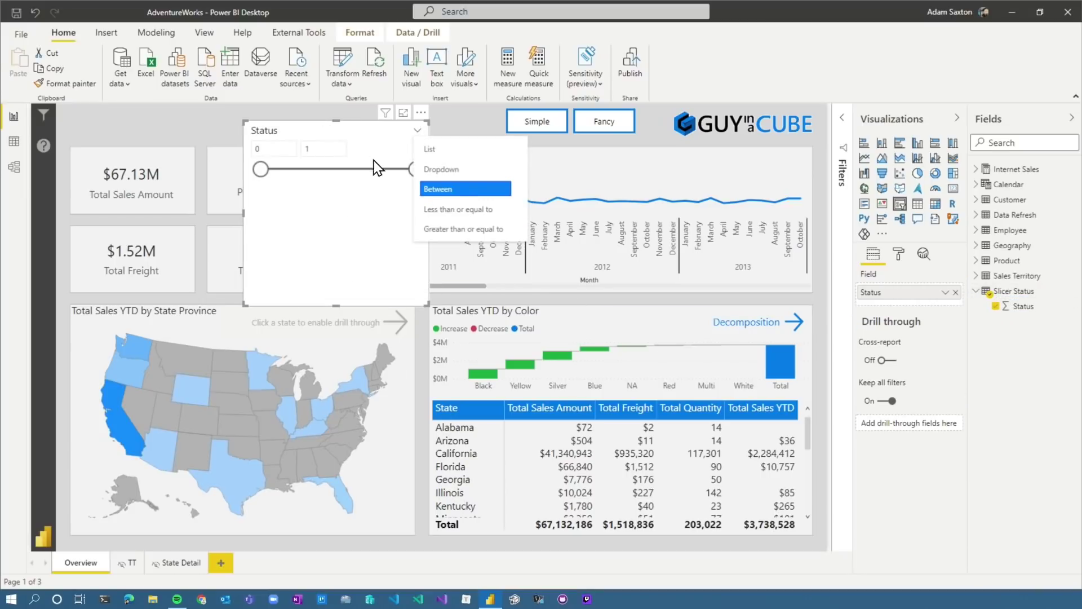
pyautogui.click(446, 146)
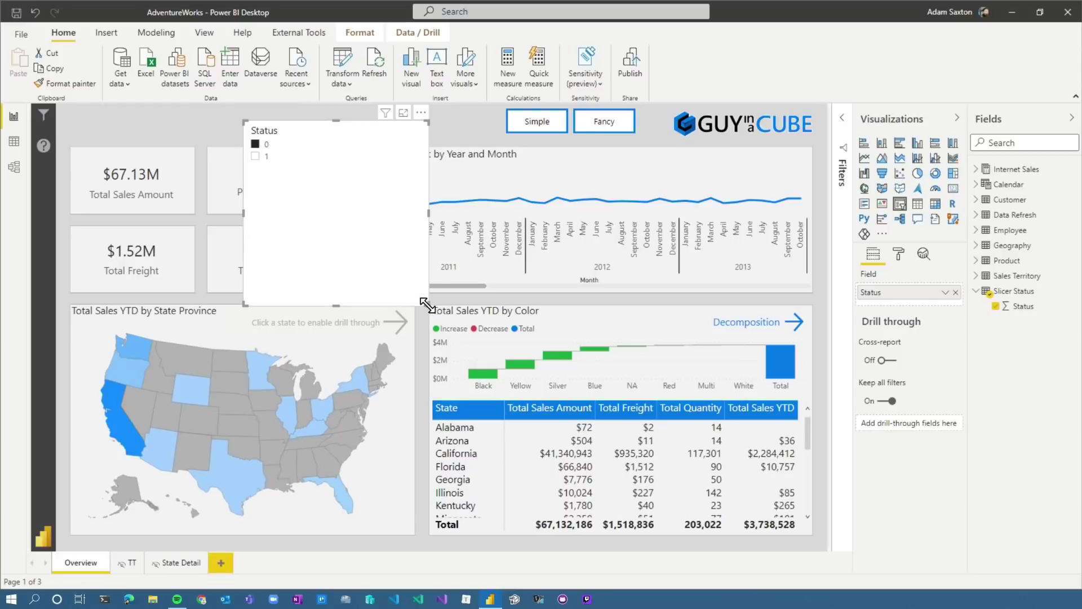
# Shrink the Status slicer, place it beside the KPI cards, and select 0.
pyautogui.moveTo(428, 304); pyautogui.dragTo(321, 172)
pyautogui.moveTo(260, 161); pyautogui.dragTo(272, 150)
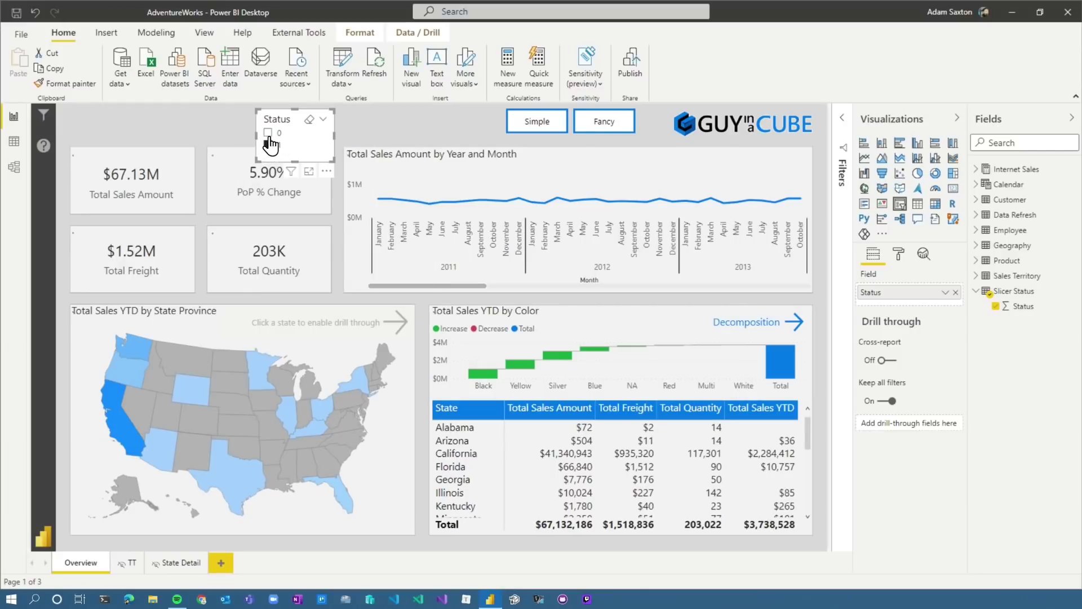
pyautogui.click(269, 134)
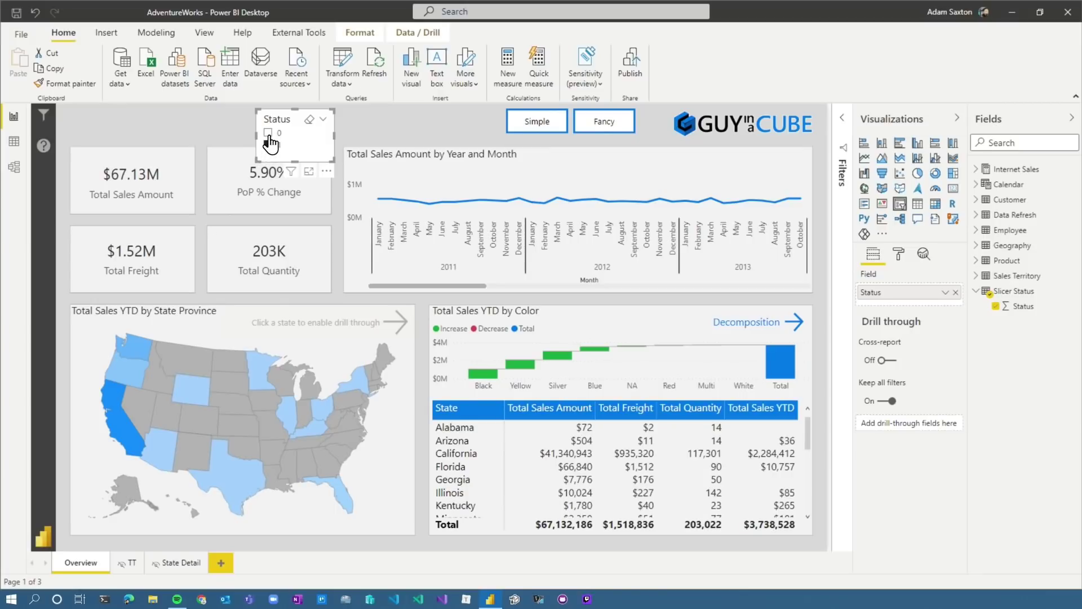
pyautogui.click(268, 133)
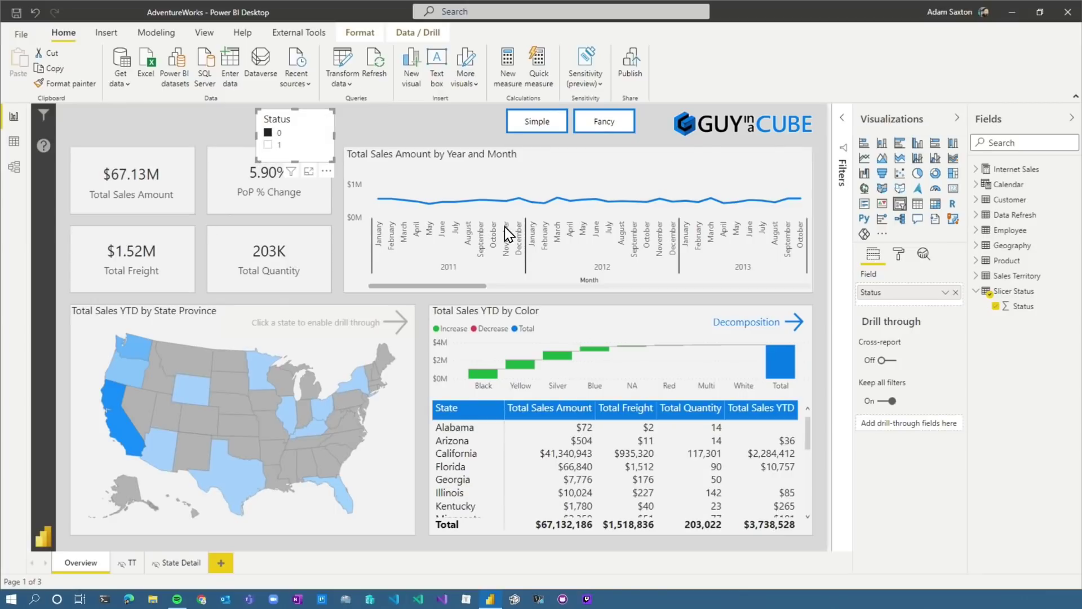
pyautogui.click(267, 145)
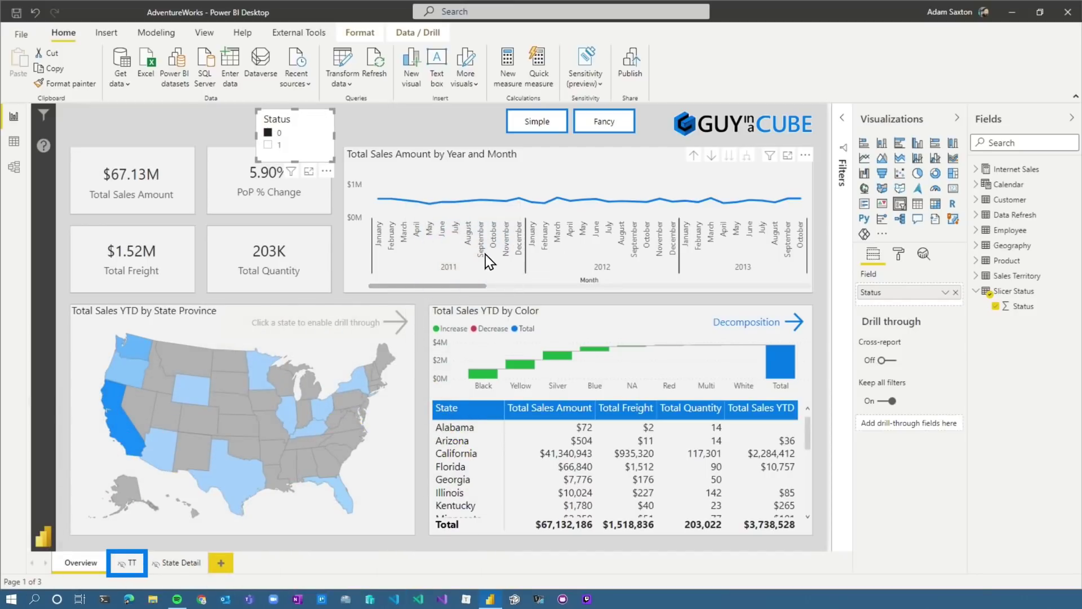
# Show the Bookmarks, Selection and Sync slicers panes from the View ribbon.
pyautogui.click(128, 563)
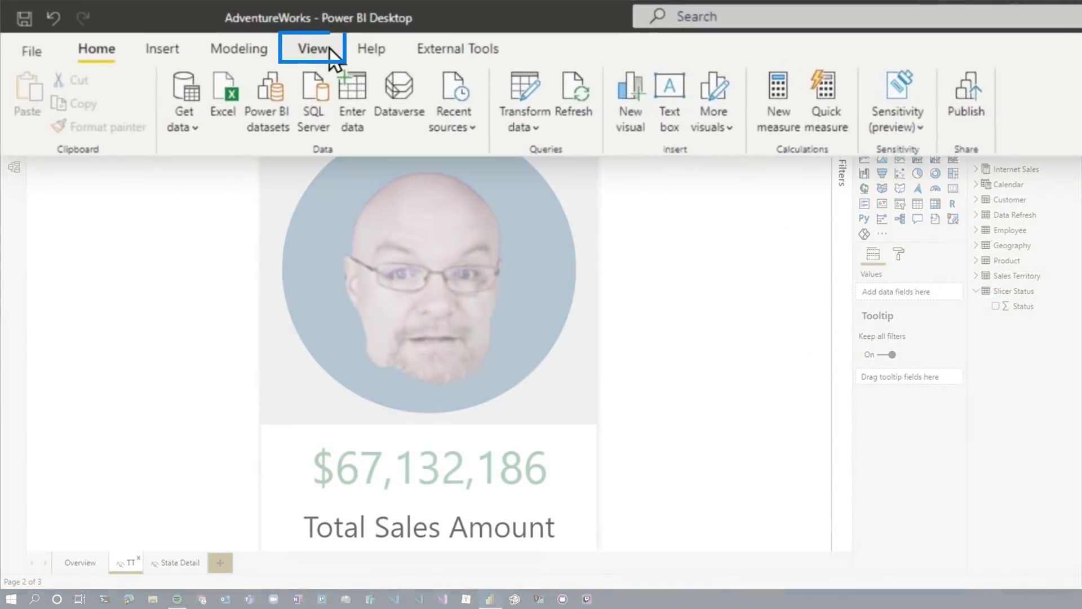
pyautogui.click(327, 50)
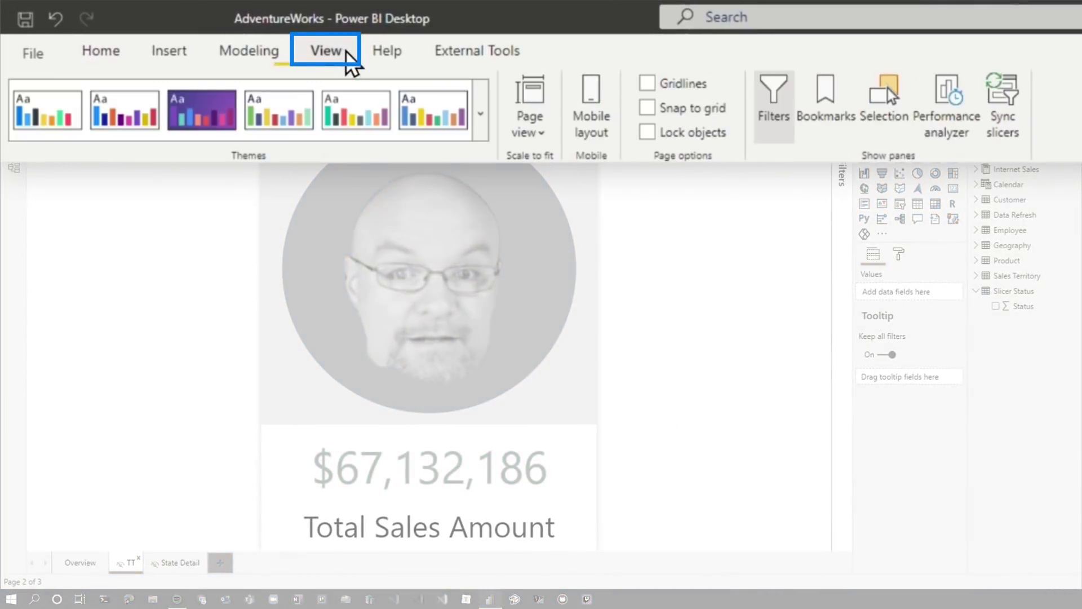
pyautogui.click(842, 126)
pyautogui.click(890, 127)
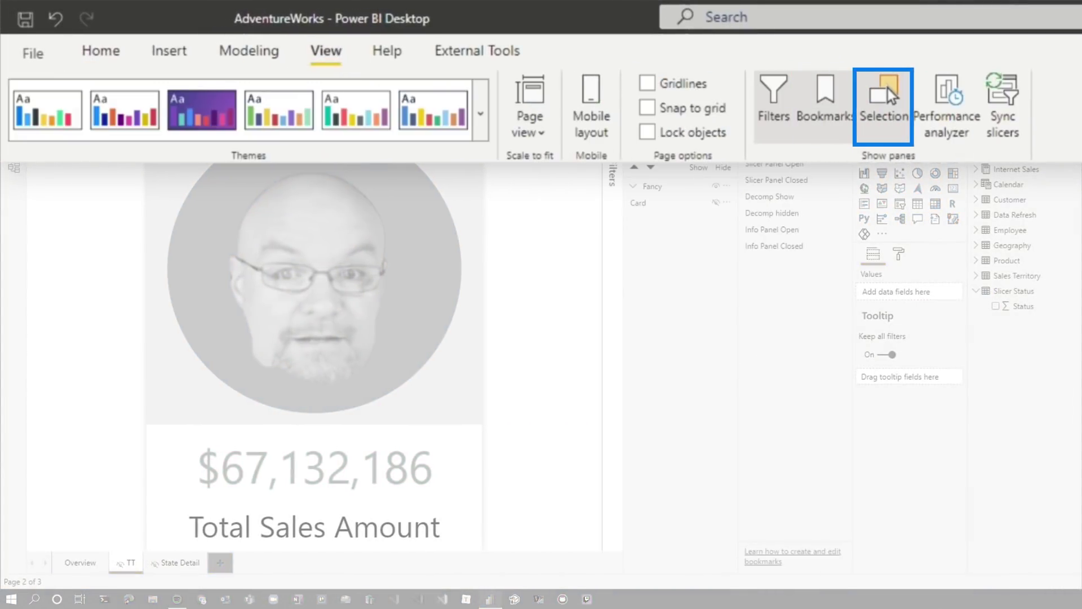
pyautogui.click(1014, 126)
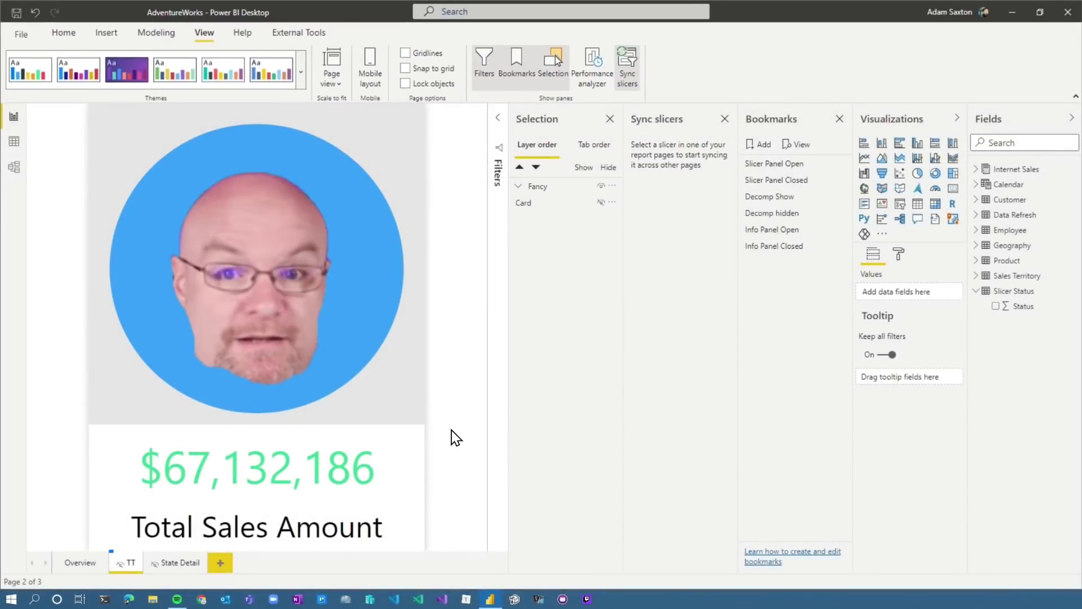
# Select the Status slicer on the Overview page to view its sync settings, then go to TT.
pyautogui.click(78, 564)
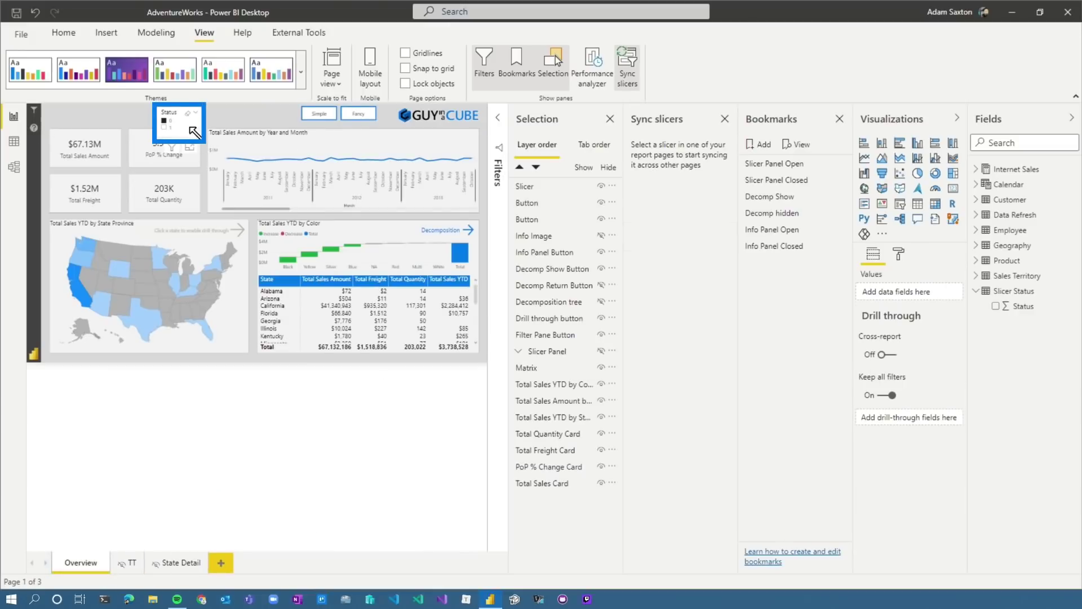
pyautogui.click(191, 129)
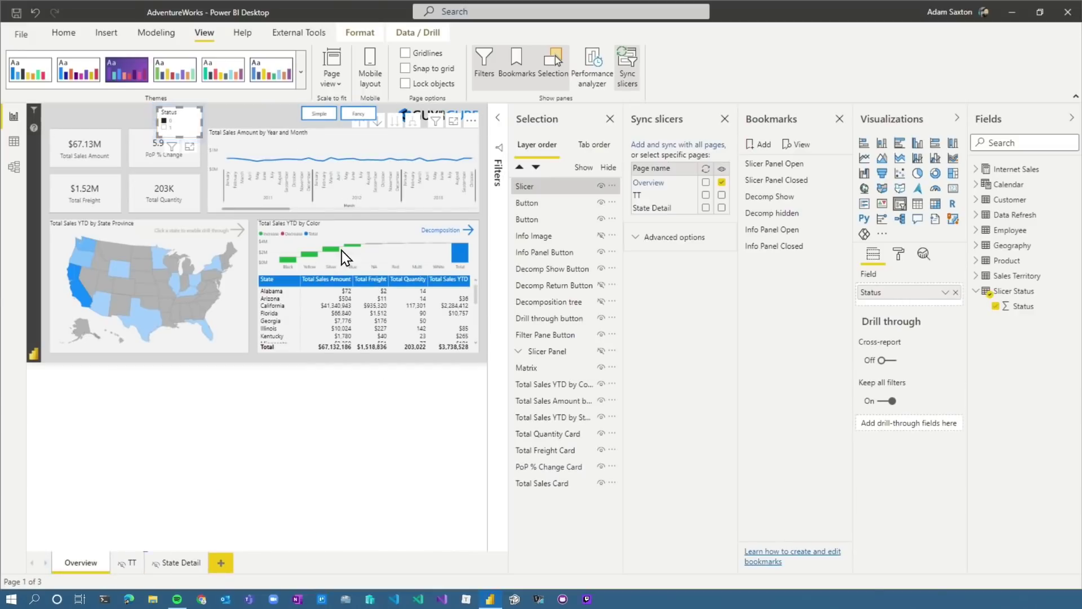
pyautogui.click(131, 563)
# Paste the Status slicer onto the TT page, sync it with Overview, and hide it on TT.
pyautogui.hotkey('ctrl', 'v')
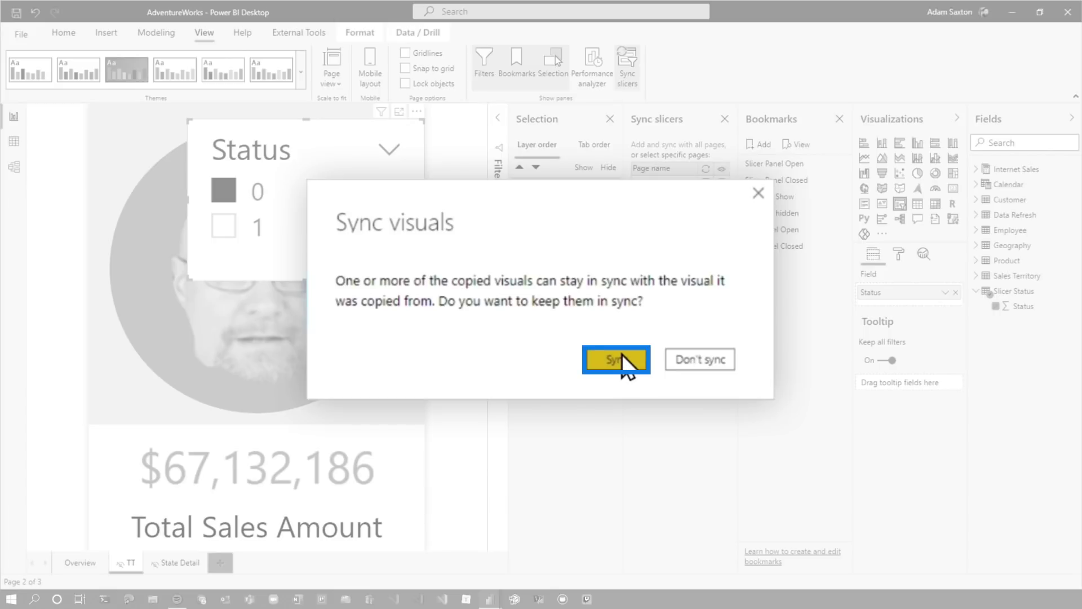
pyautogui.click(605, 361)
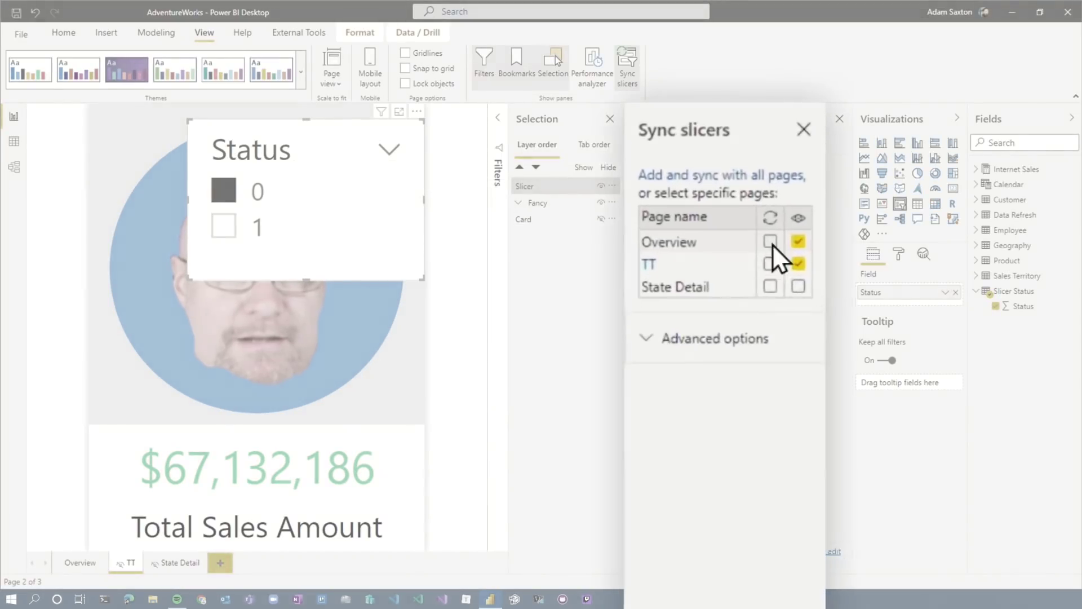
pyautogui.click(770, 243)
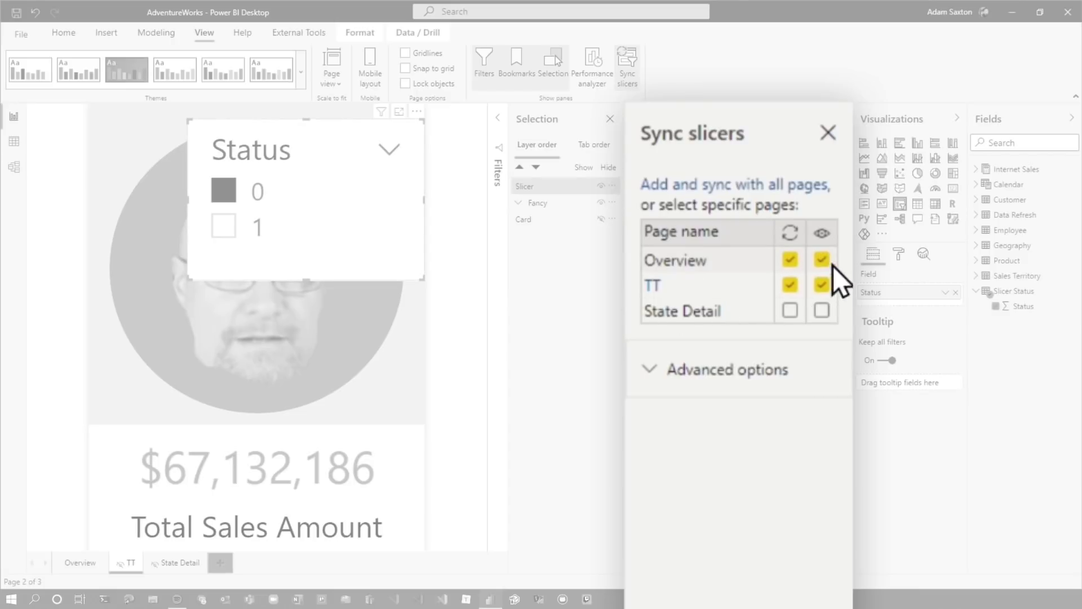
pyautogui.click(469, 255)
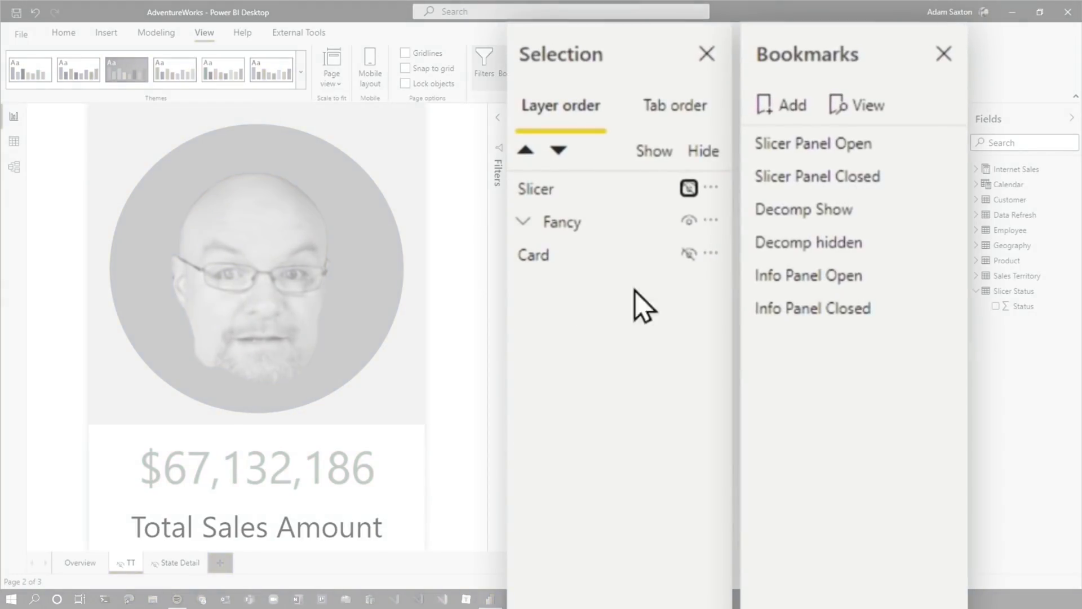
# Set the hidden Status slicer to 1, re-hide it, and select all visuals on the page.
pyautogui.click(689, 188)
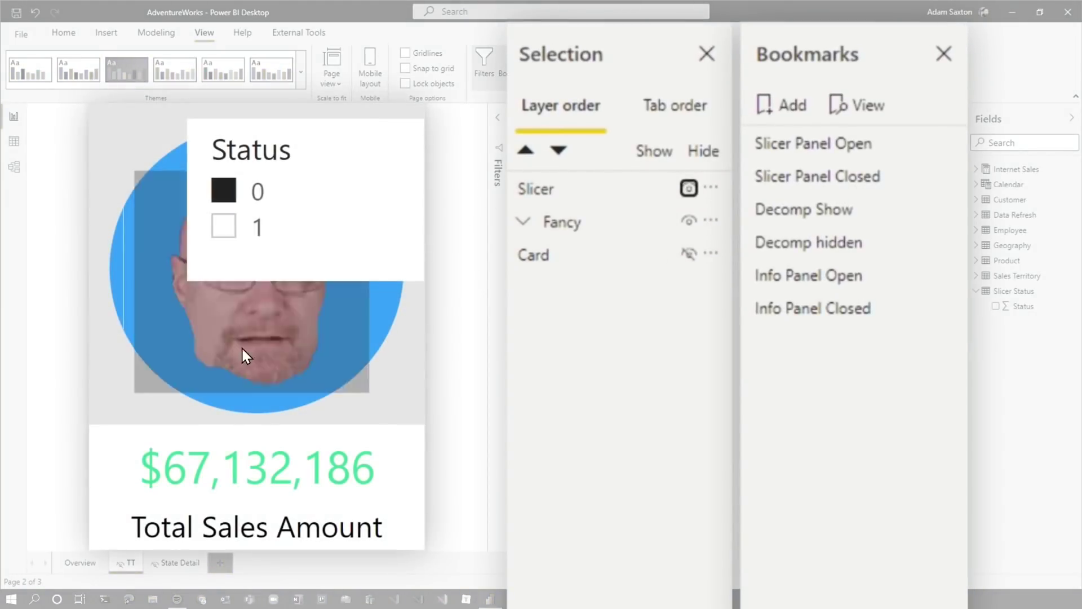
pyautogui.click(225, 230)
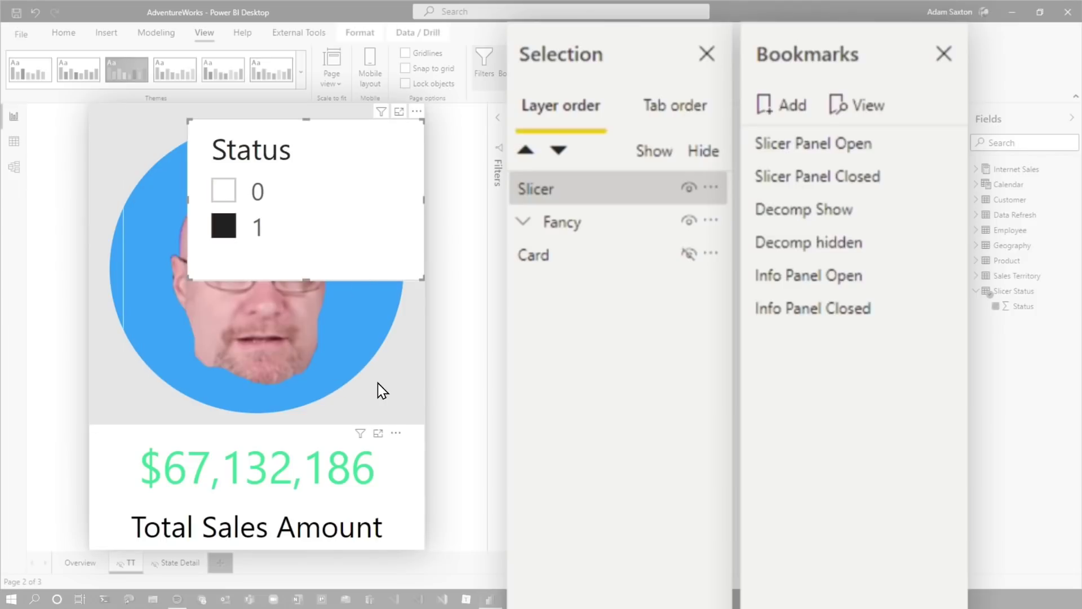
pyautogui.click(689, 187)
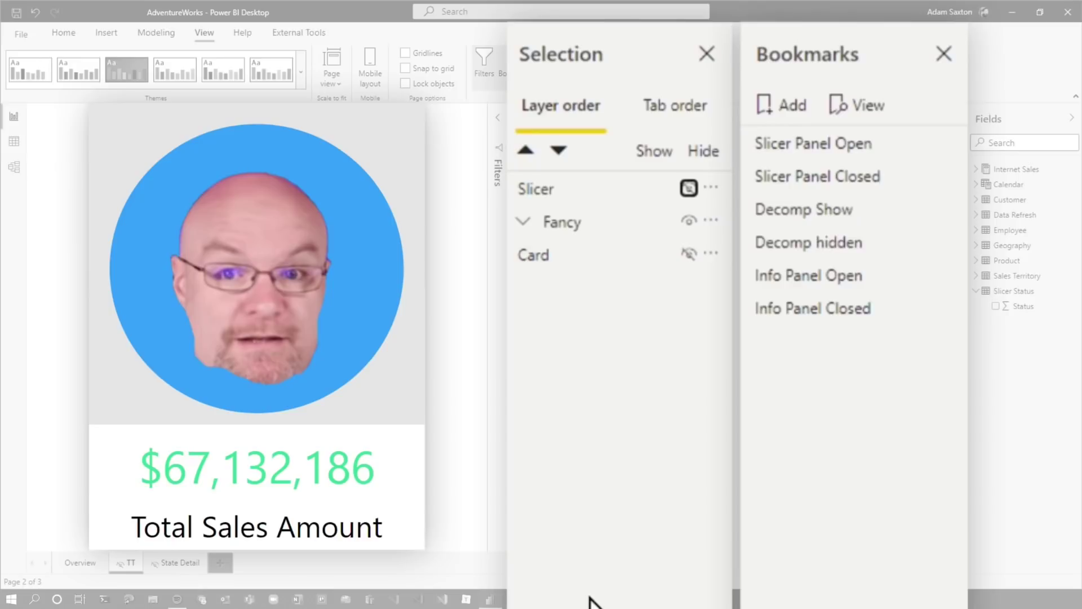
pyautogui.keyDown('shift'); pyautogui.click(540, 256); pyautogui.keyUp('shift')
# Add a new bookmark and name it 'Fancy Tooltip'.
pyautogui.click(781, 113)
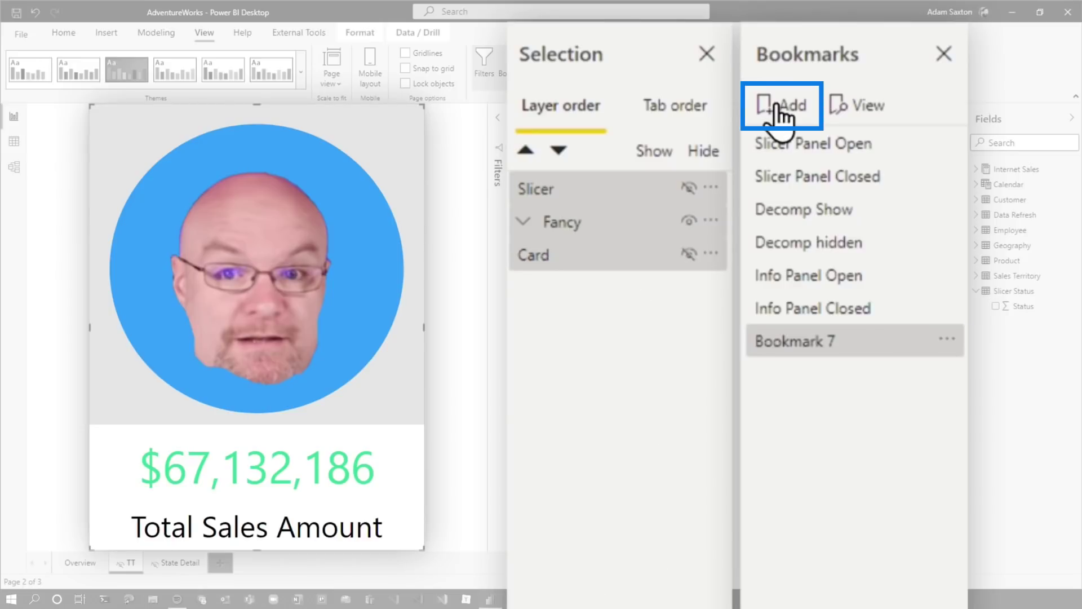
pyautogui.doubleClick(810, 338)
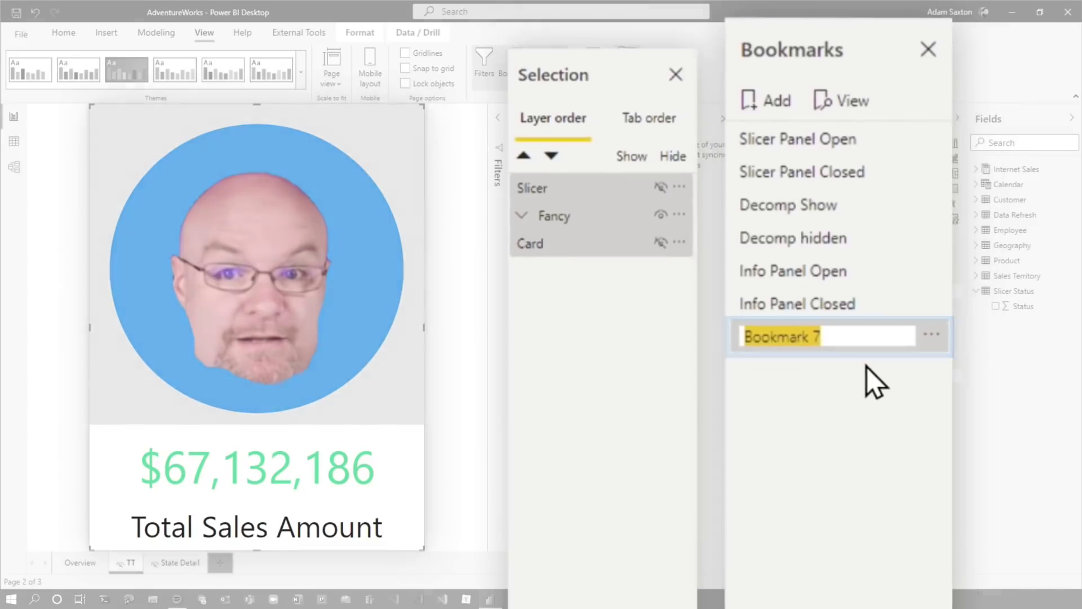
pyautogui.write('Fancy Tooltip')
pyautogui.press('Return')
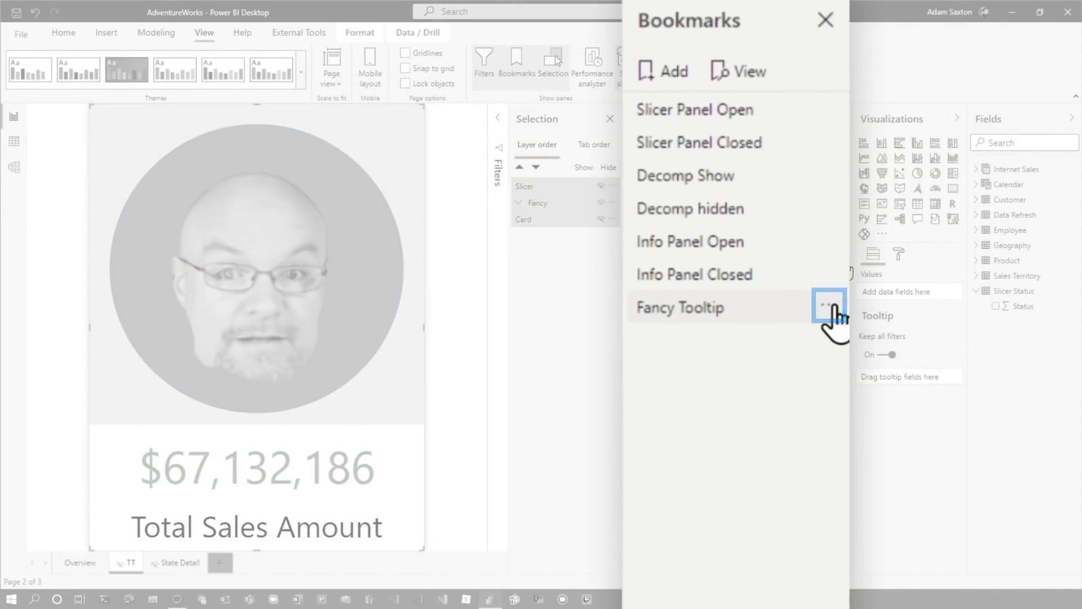
# Turn off Current page for the Fancy Tooltip bookmark and apply it to Selected visuals only.
pyautogui.click(829, 306)
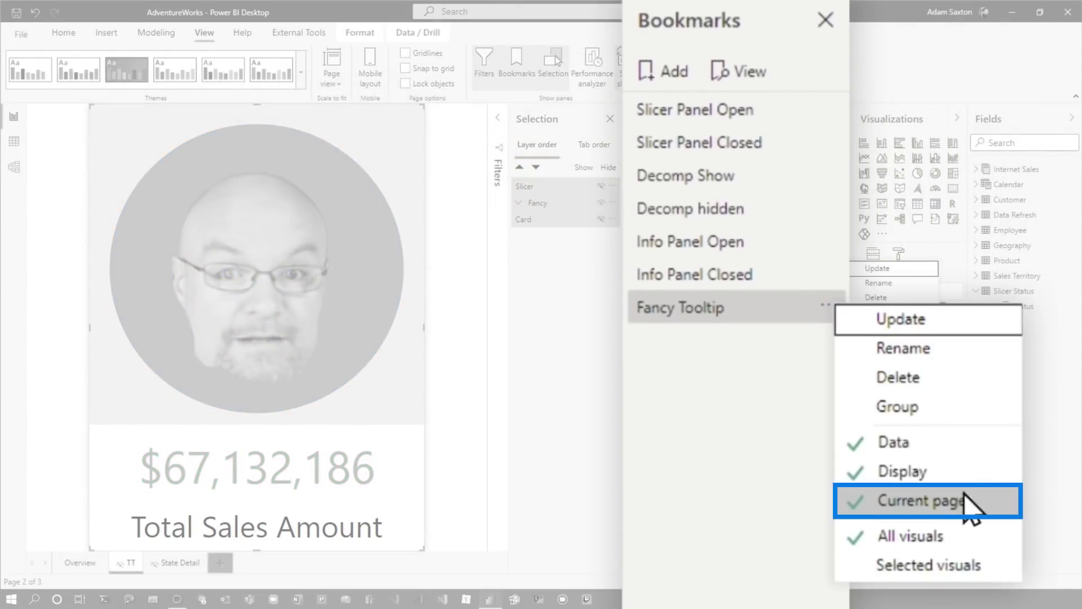
pyautogui.click(956, 507)
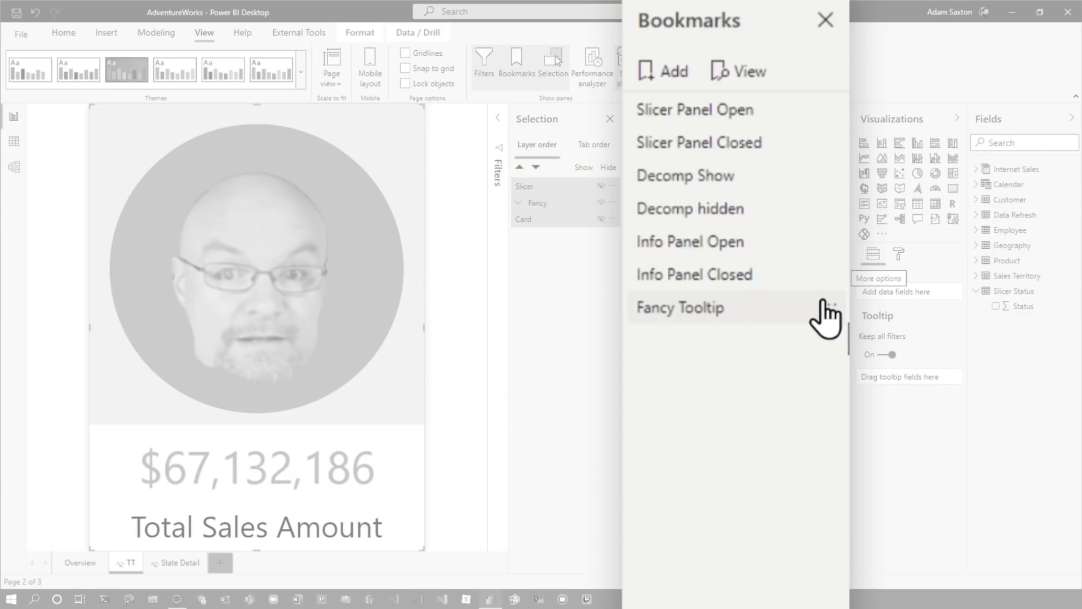
pyautogui.click(831, 308)
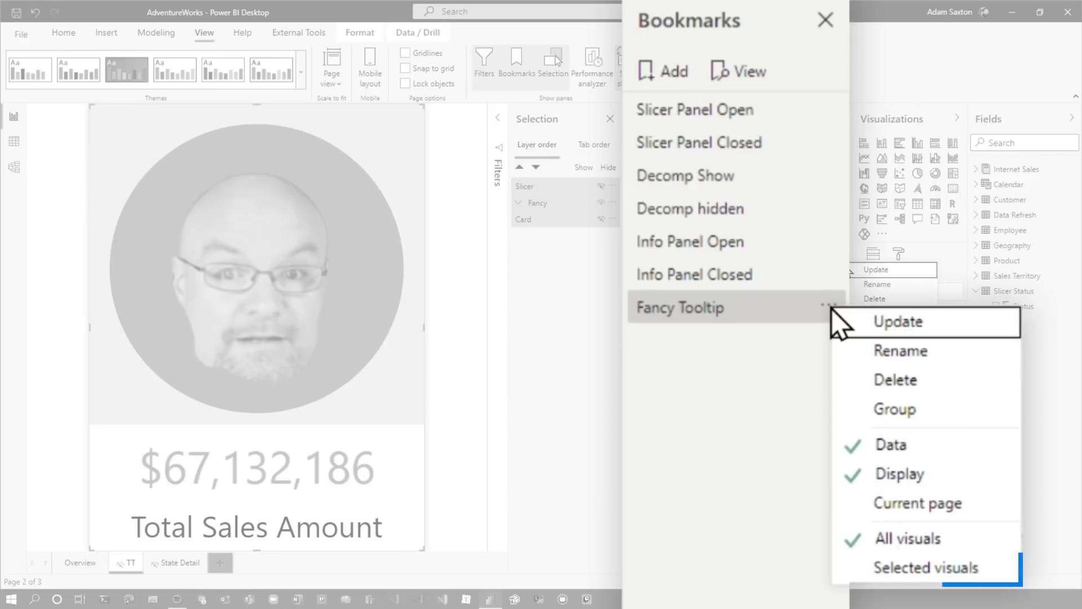
pyautogui.click(926, 567)
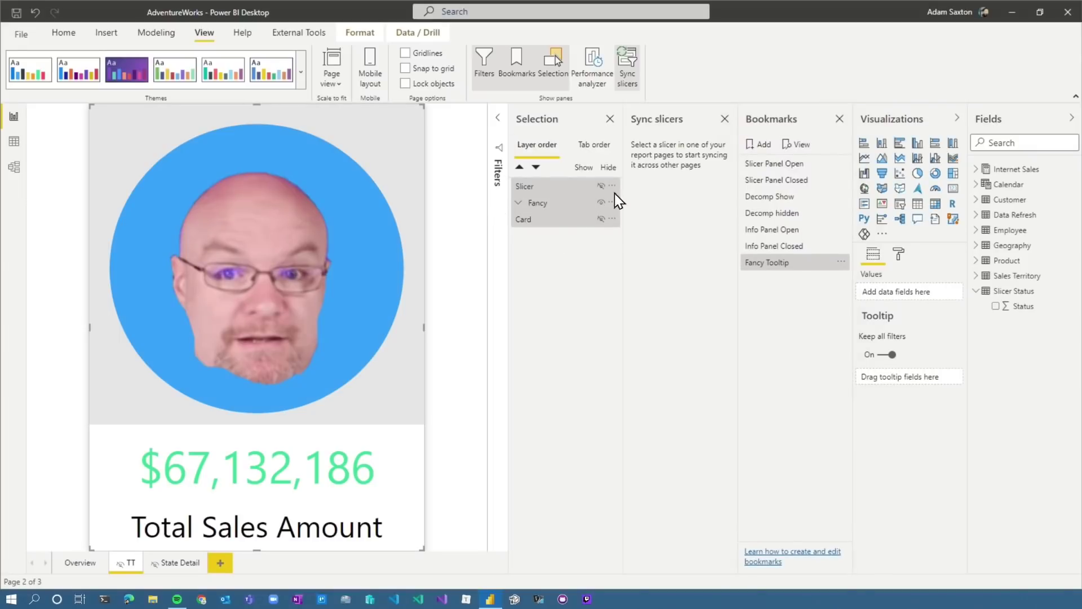
pyautogui.keyDown('ctrl'); pyautogui.click(540, 221); pyautogui.keyUp('ctrl')
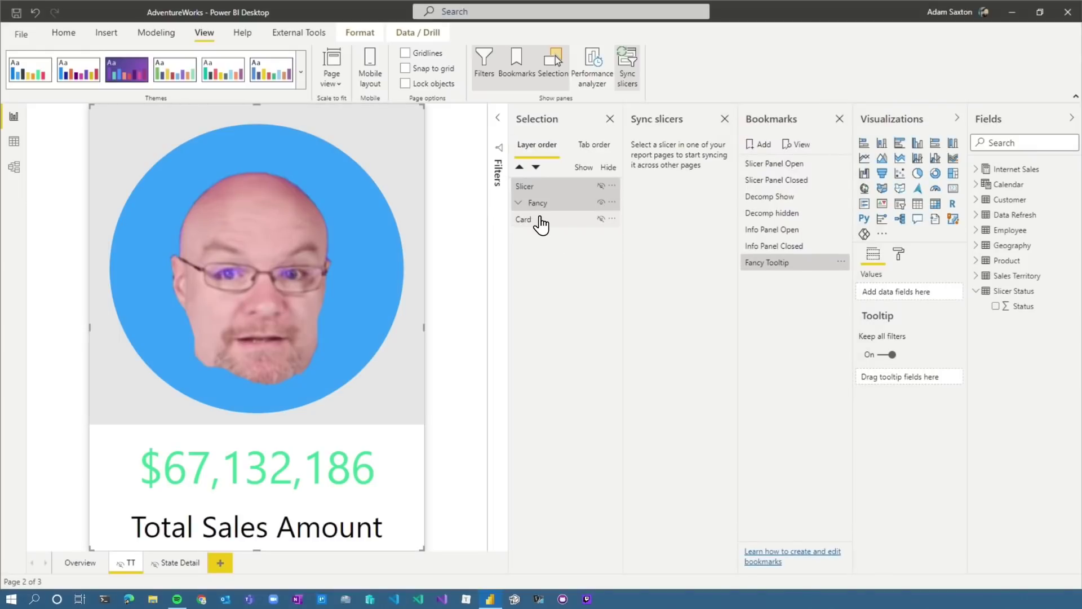
pyautogui.keyDown('ctrl'); pyautogui.click(550, 220); pyautogui.keyUp('ctrl')
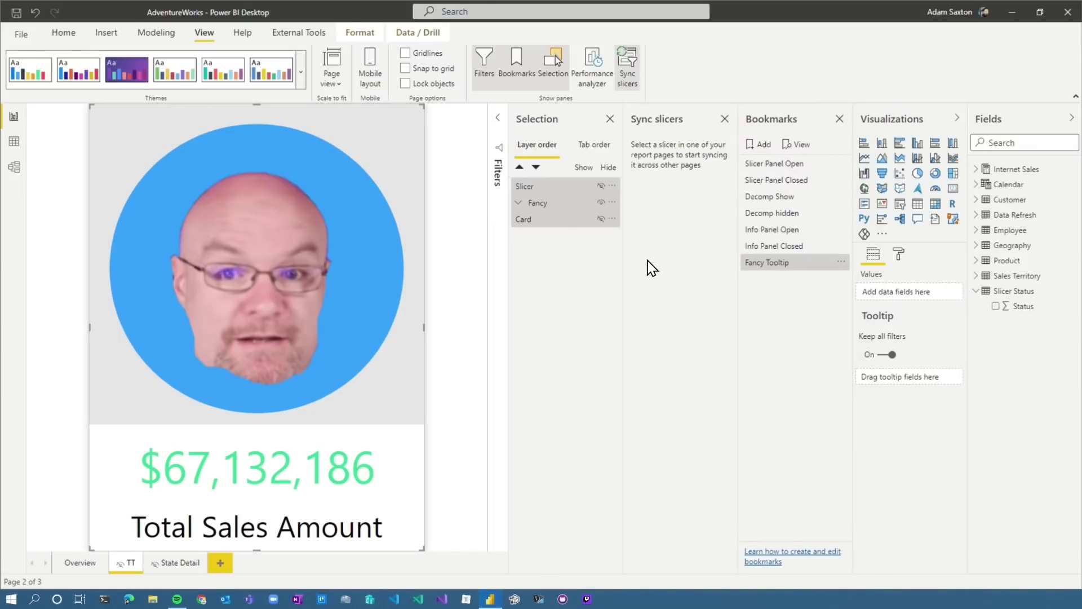
pyautogui.click(841, 261)
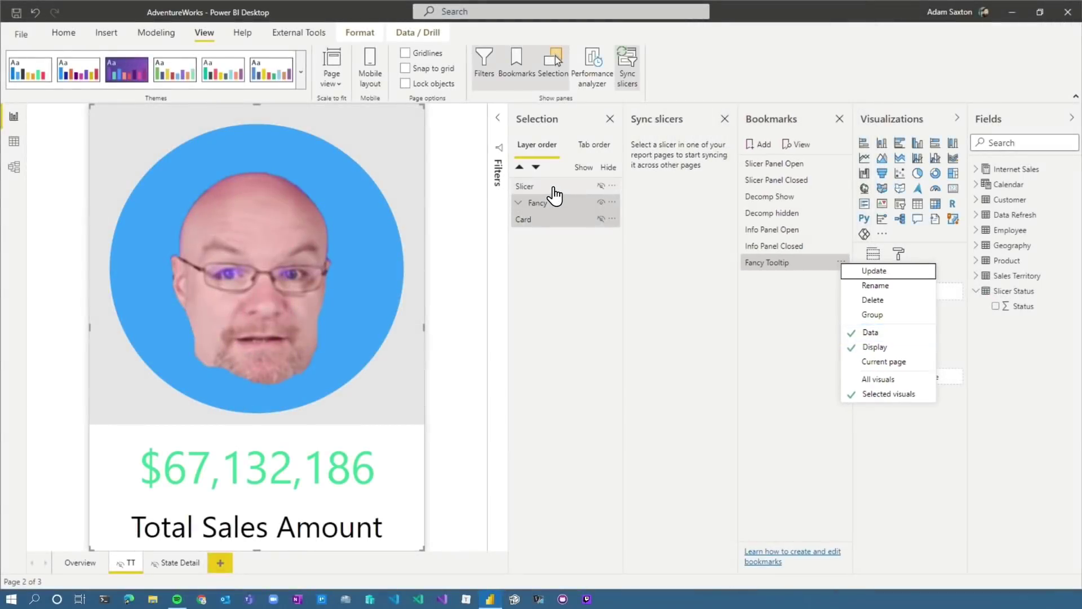
pyautogui.click(601, 187)
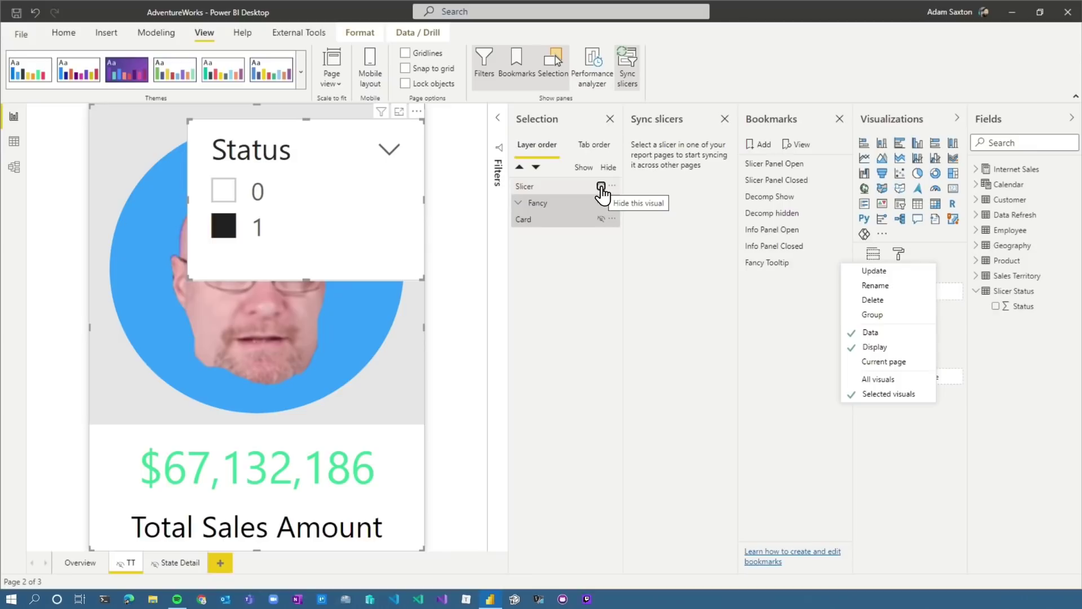
pyautogui.click(601, 187)
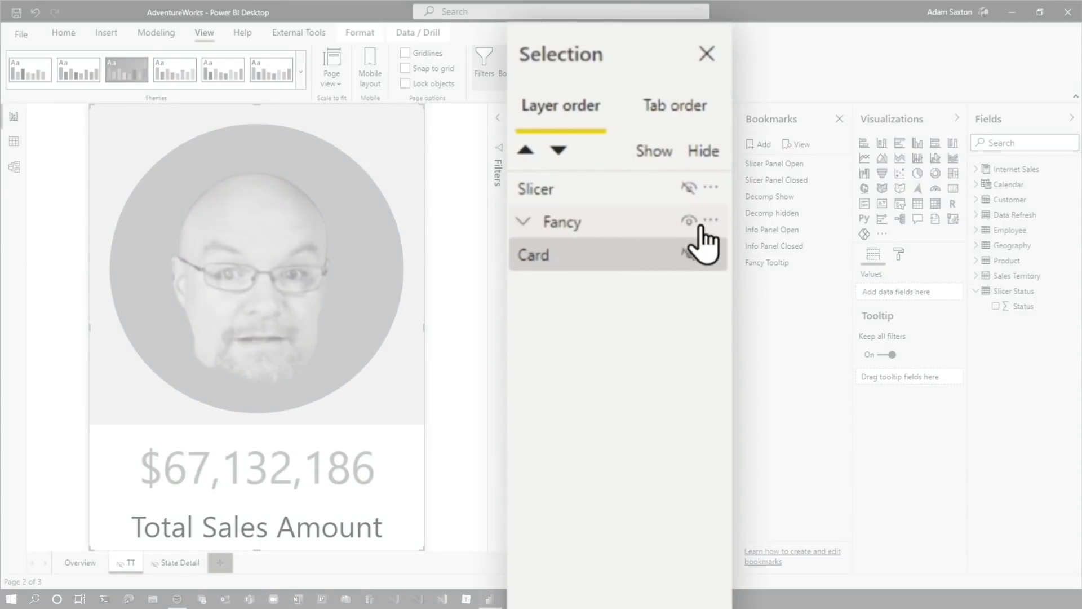
# Hide the Fancy group, show the plain Card, set the hidden Status slicer to 0, and select all visuals.
pyautogui.click(689, 220)
pyautogui.click(689, 254)
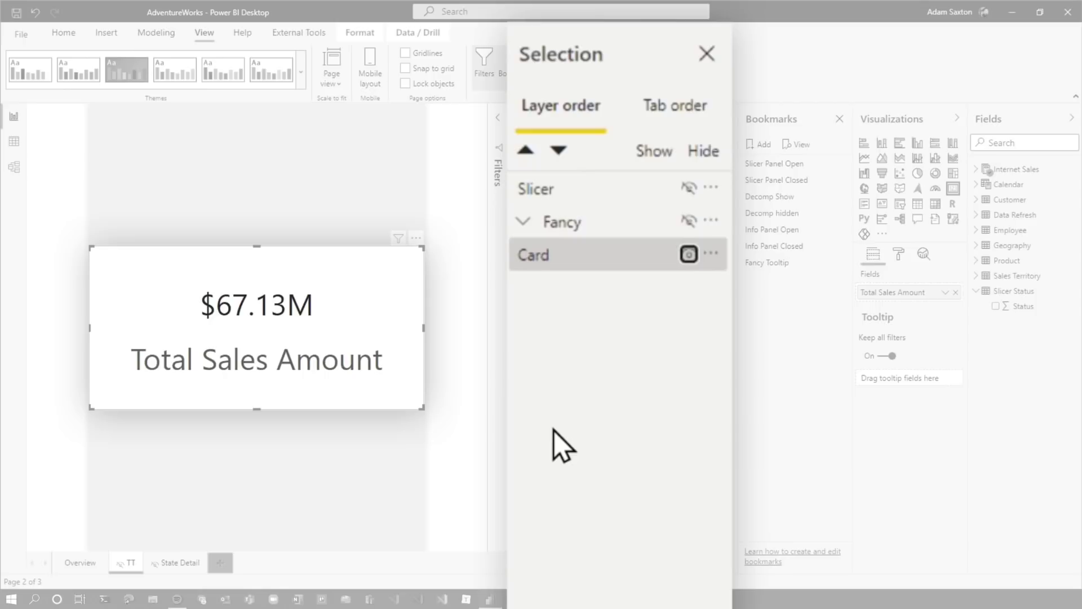
pyautogui.click(685, 187)
pyautogui.click(224, 191)
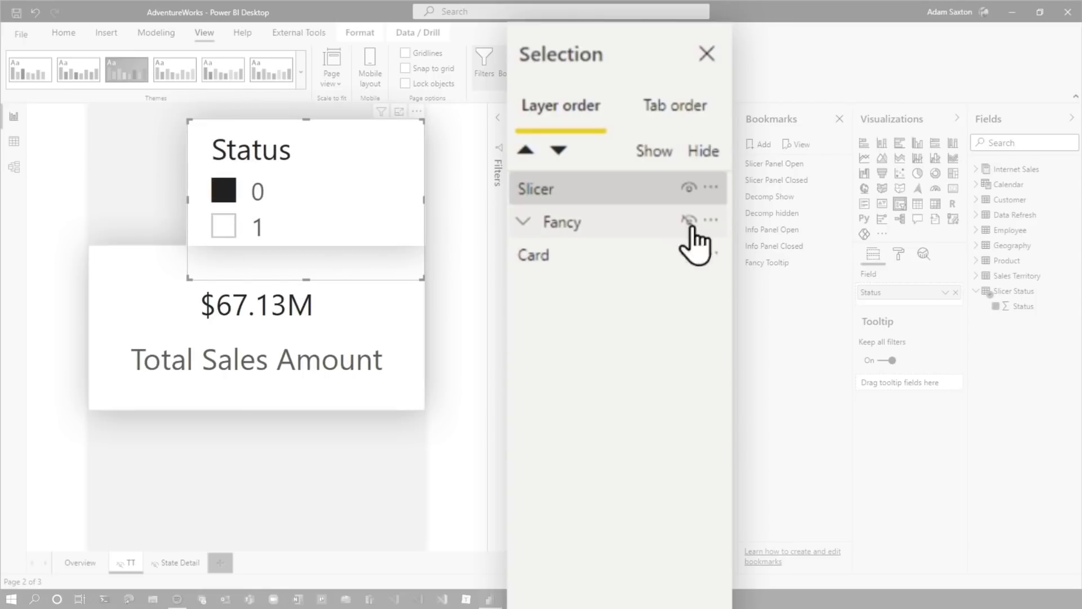
pyautogui.click(689, 188)
pyautogui.keyDown('shift'); pyautogui.click(546, 260); pyautogui.keyUp('shift')
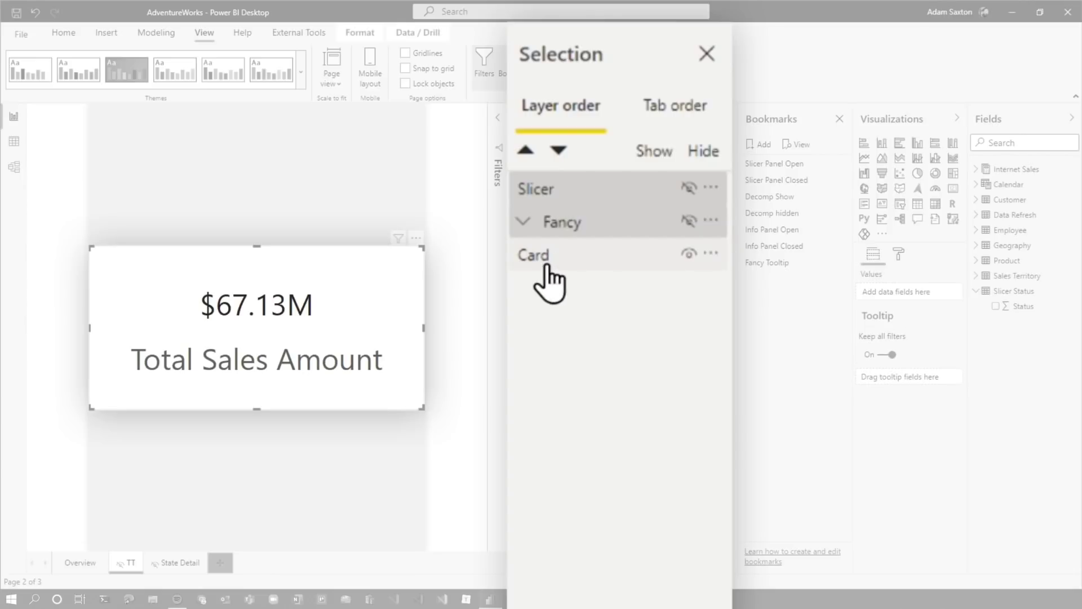
# Add a 'Simple Tooltip' bookmark with Current page off, applying to Selected visuals.
pyautogui.click(699, 93)
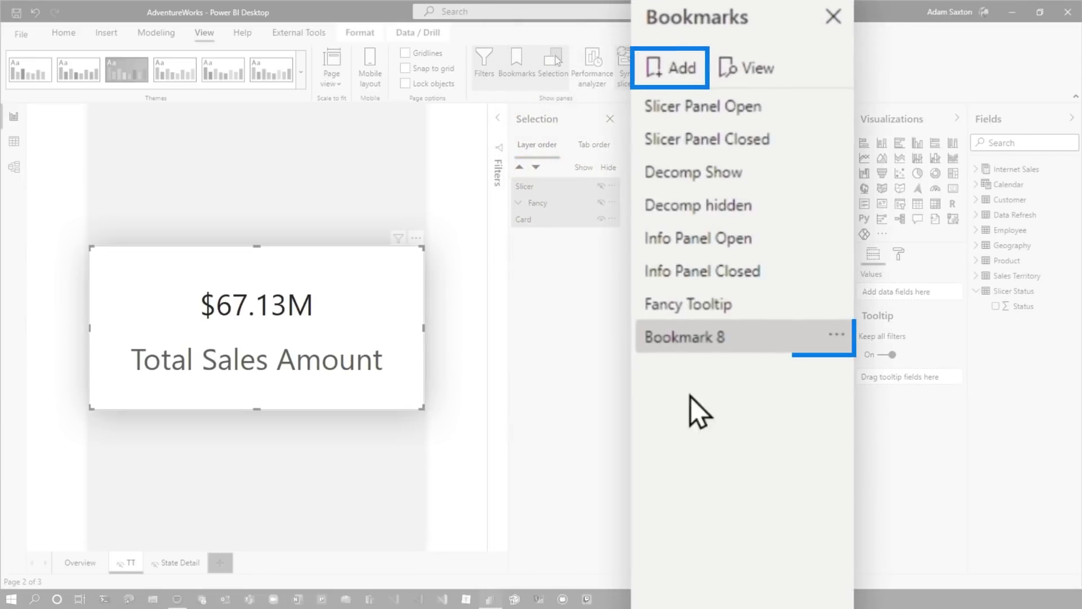
pyautogui.doubleClick(671, 338)
pyautogui.write('Simple Tooltip')
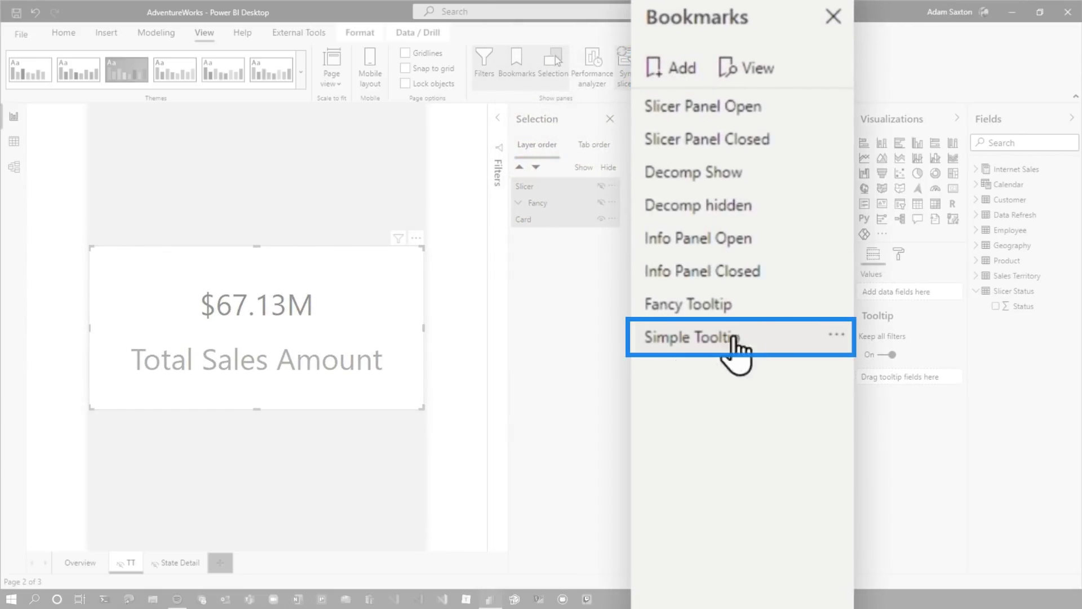
pyautogui.click(835, 335)
pyautogui.click(961, 540)
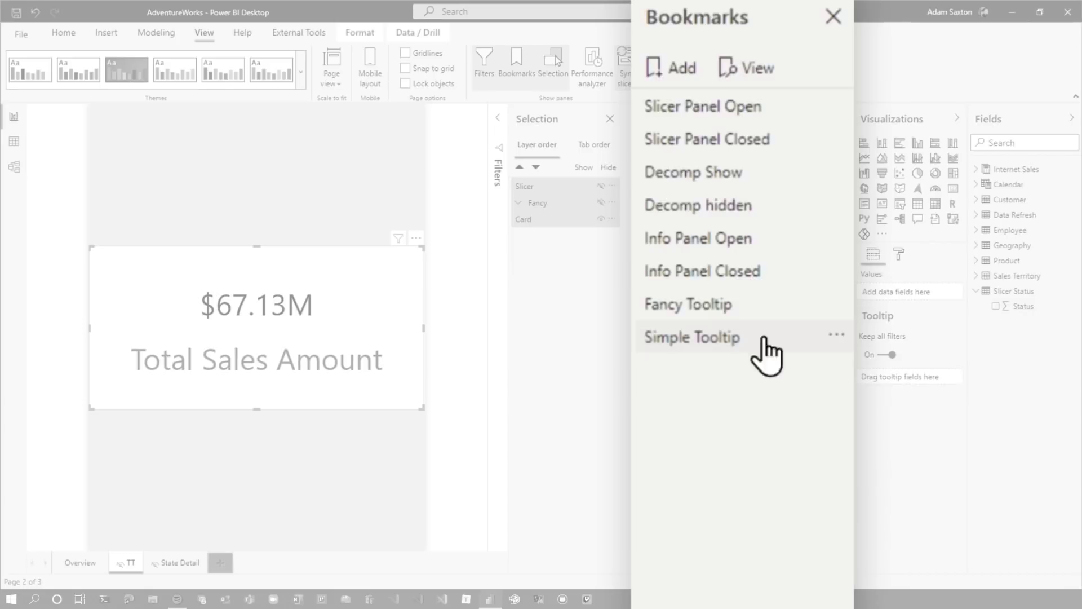
pyautogui.click(836, 336)
pyautogui.click(852, 591)
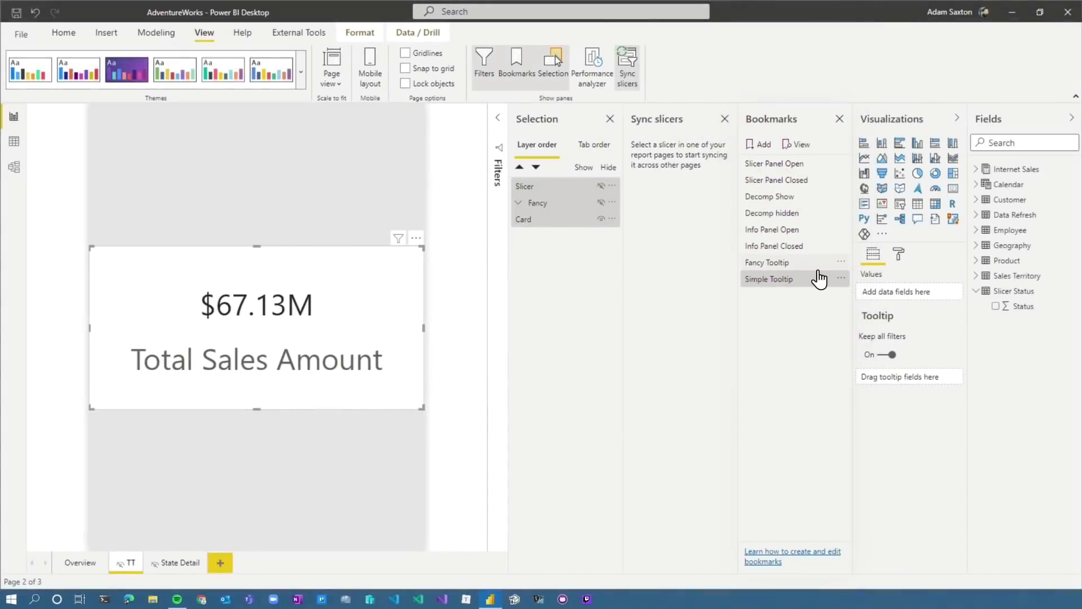
# Test the Fancy and Simple Tooltip bookmarks, then close the Sync slicers pane and collapse the layer list.
pyautogui.click(788, 265)
pyautogui.click(779, 281)
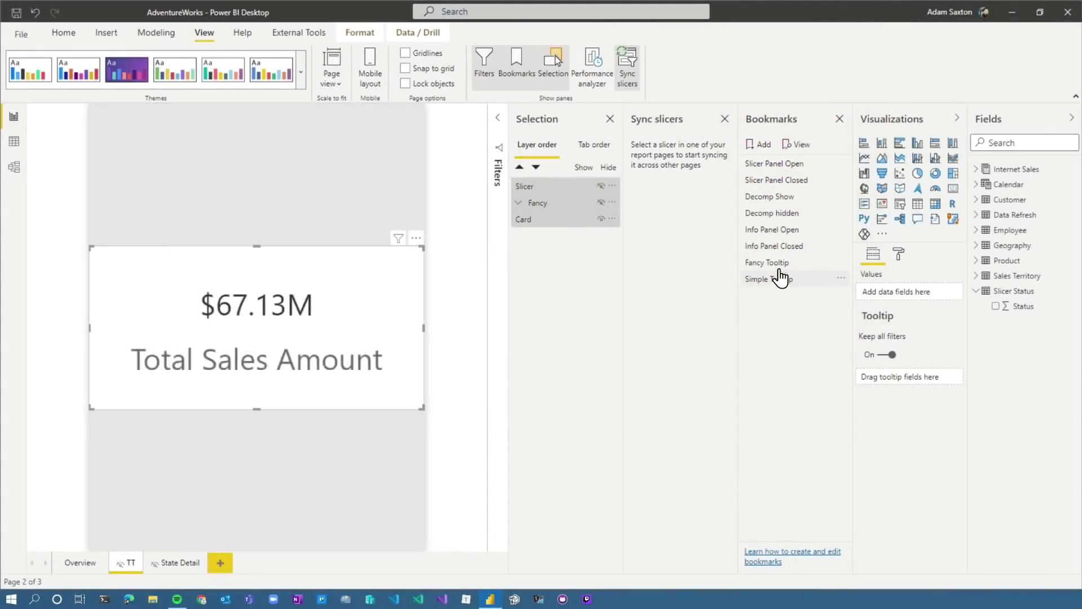
pyautogui.click(781, 262)
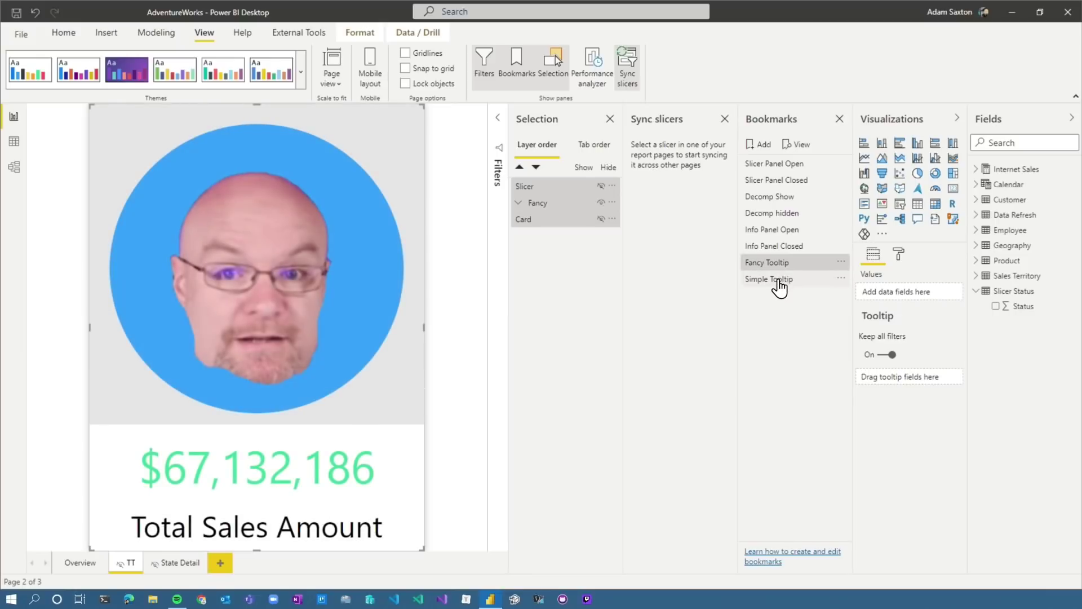
pyautogui.click(725, 119)
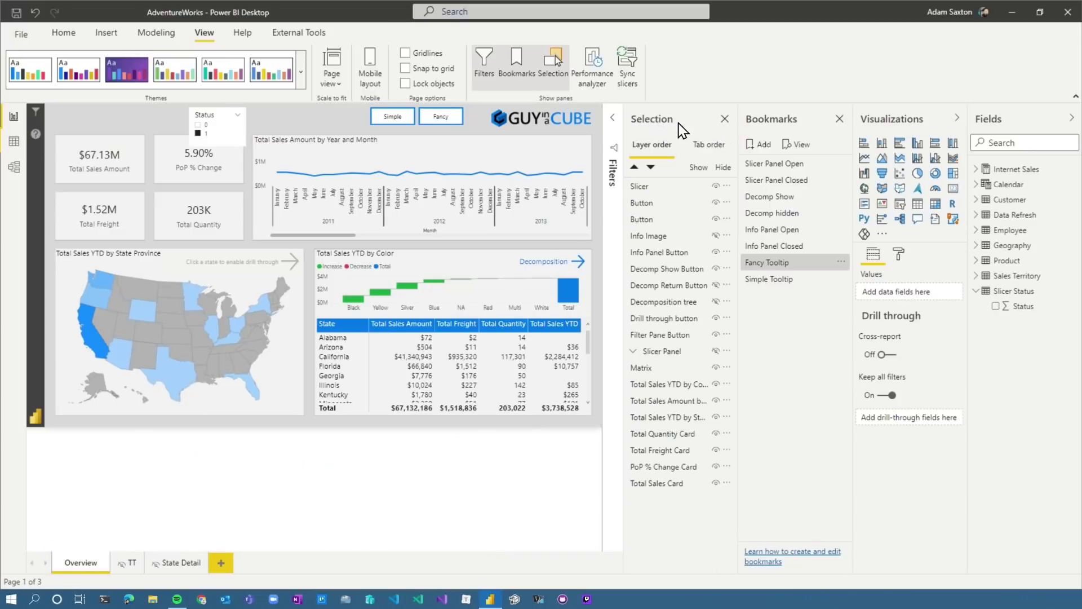
pyautogui.click(682, 128)
# Hide the Status slicer in the Selection pane and select the Simple button.
pyautogui.click(851, 125)
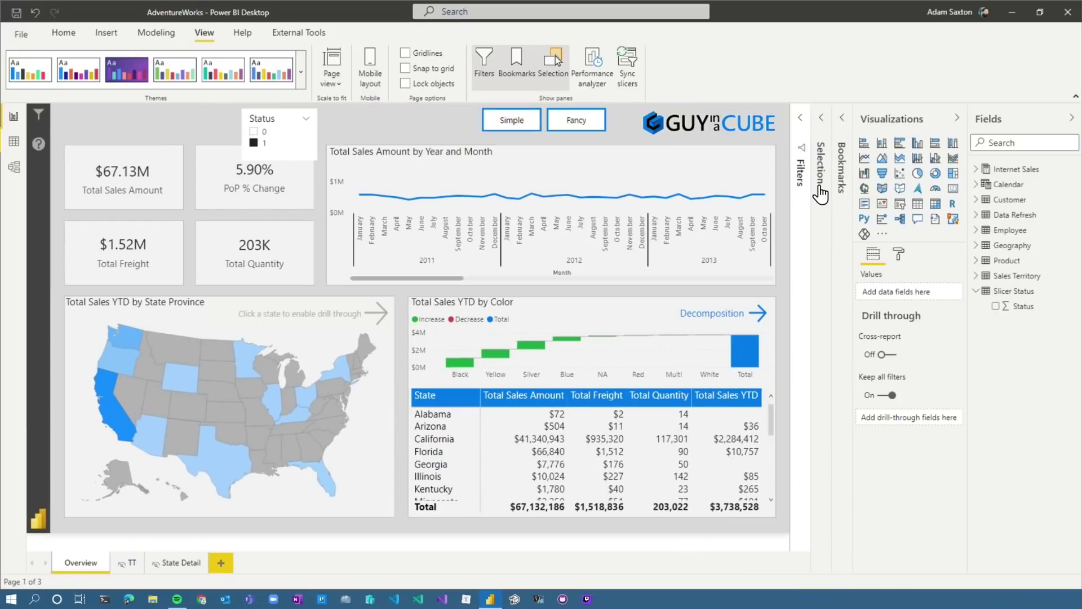
pyautogui.click(843, 122)
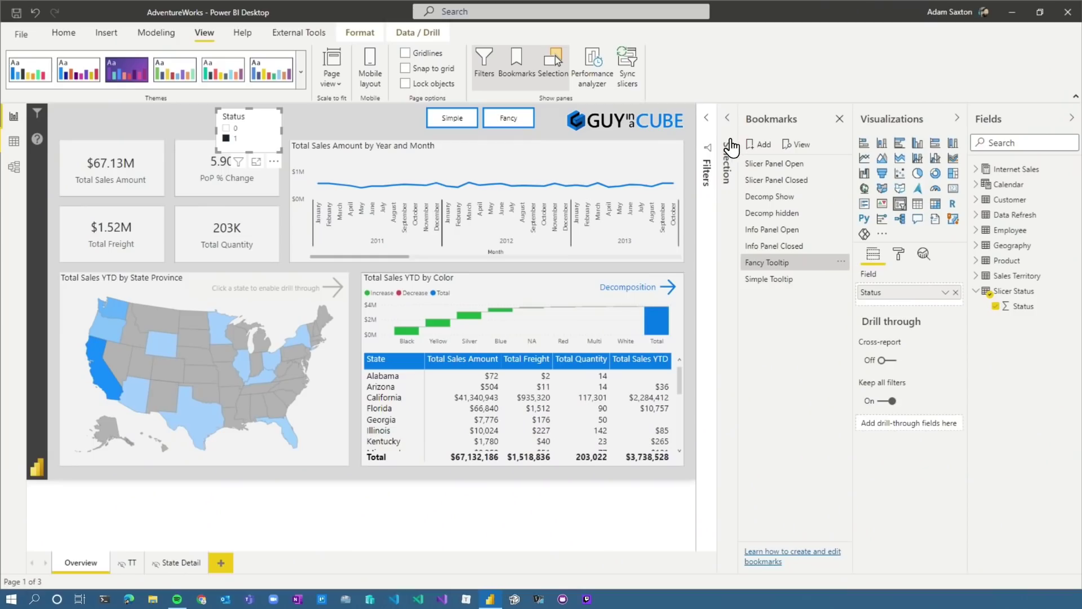
pyautogui.click(731, 149)
pyautogui.click(716, 187)
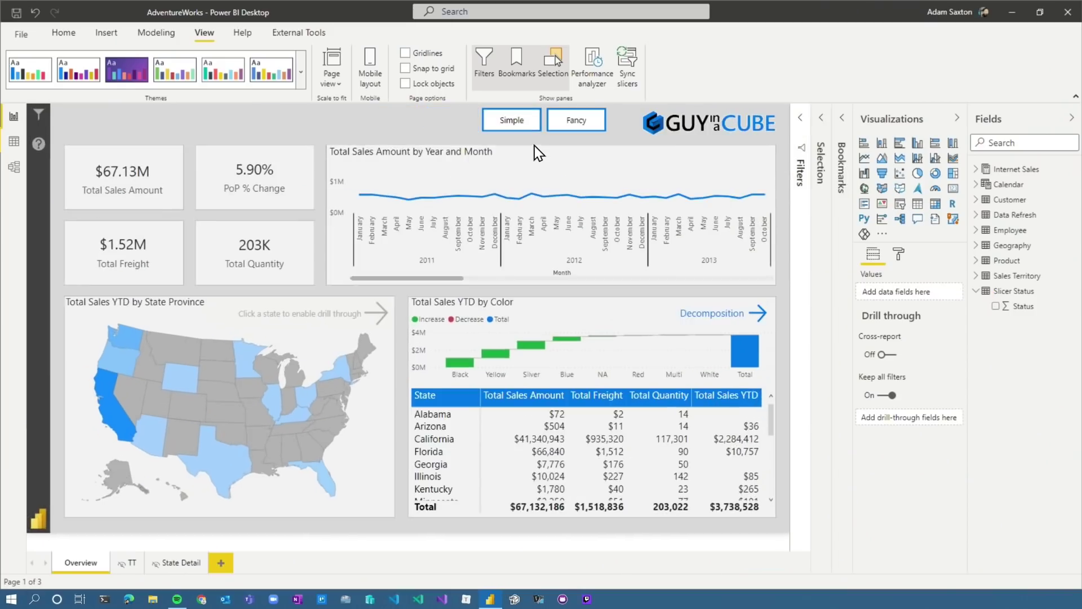
pyautogui.click(514, 124)
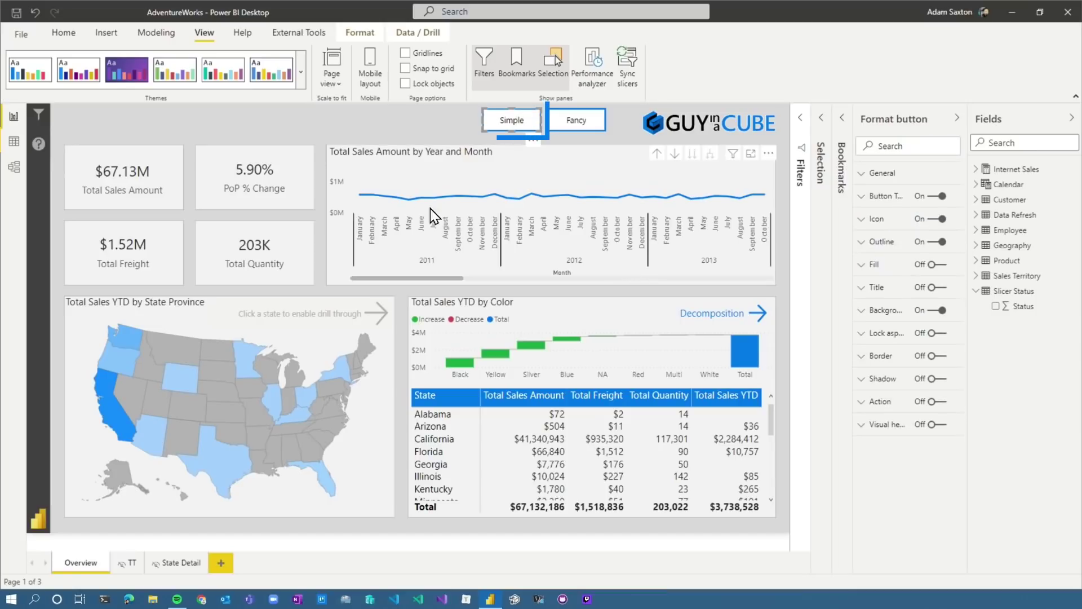
# Turn on the Simple button's fill and set its fill colour to format by rules.
pyautogui.click(924, 270)
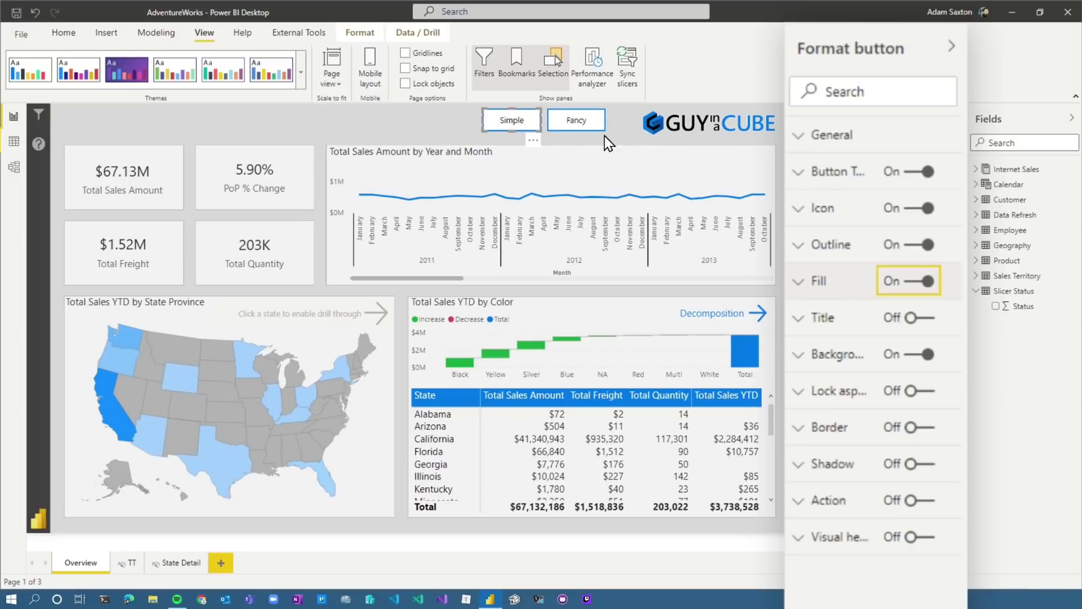
pyautogui.click(835, 284)
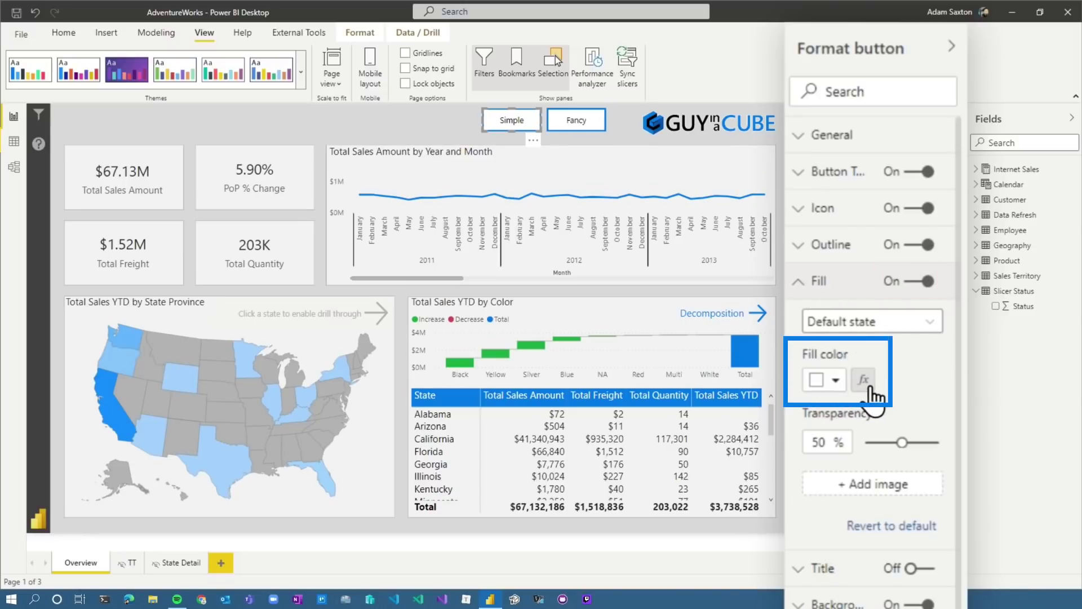
pyautogui.click(903, 327)
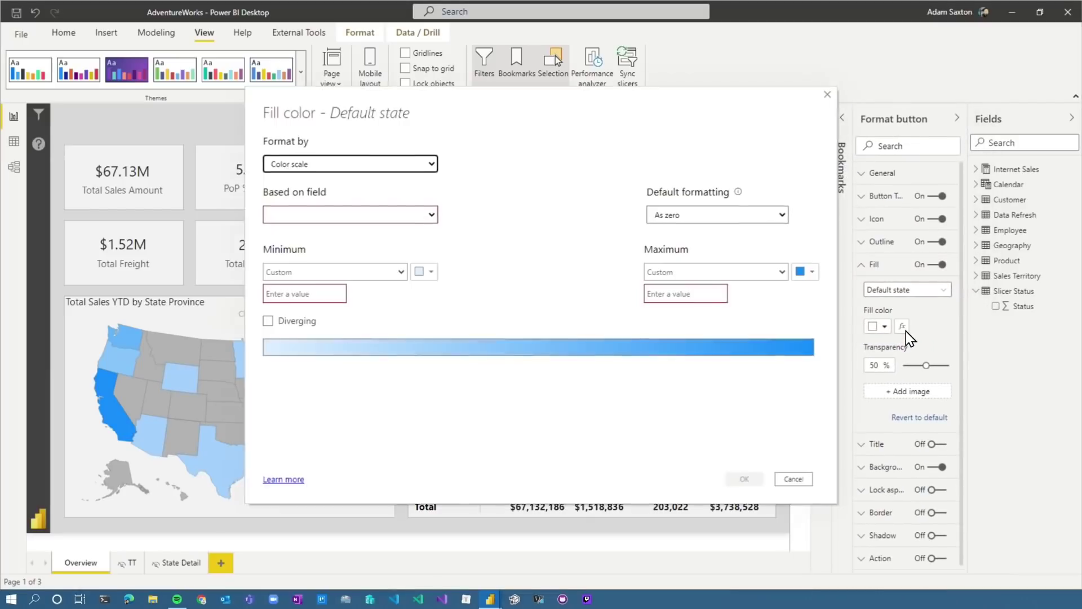
pyautogui.click(350, 164)
pyautogui.click(350, 179)
pyautogui.click(345, 215)
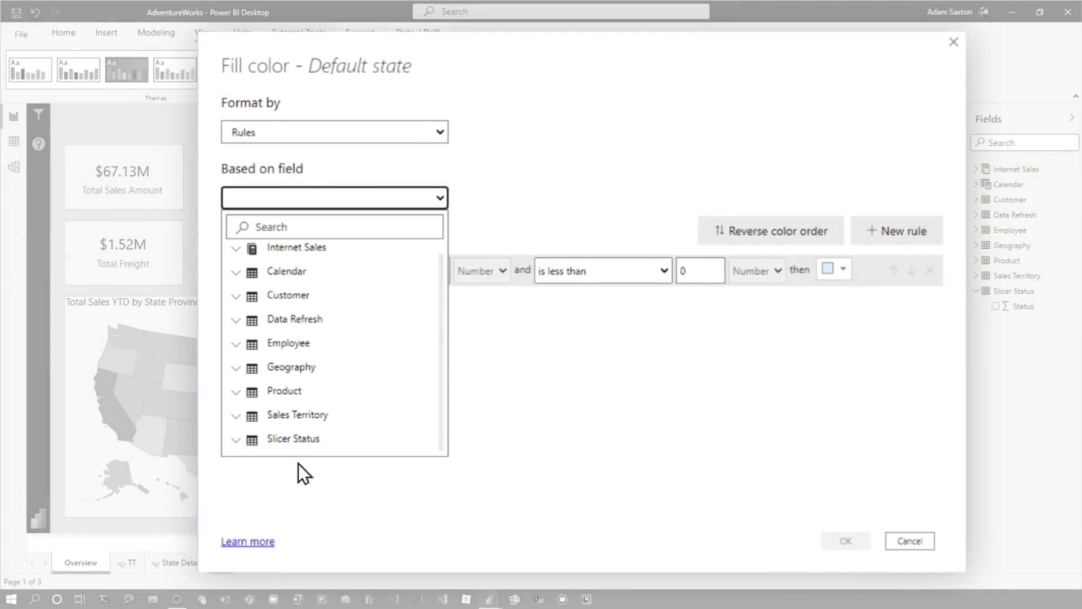
# Base the rule on Slicer Status Sum of Status: value is 0 gives light blue.
pyautogui.click(241, 442)
pyautogui.scroll(-1, 308, 438)
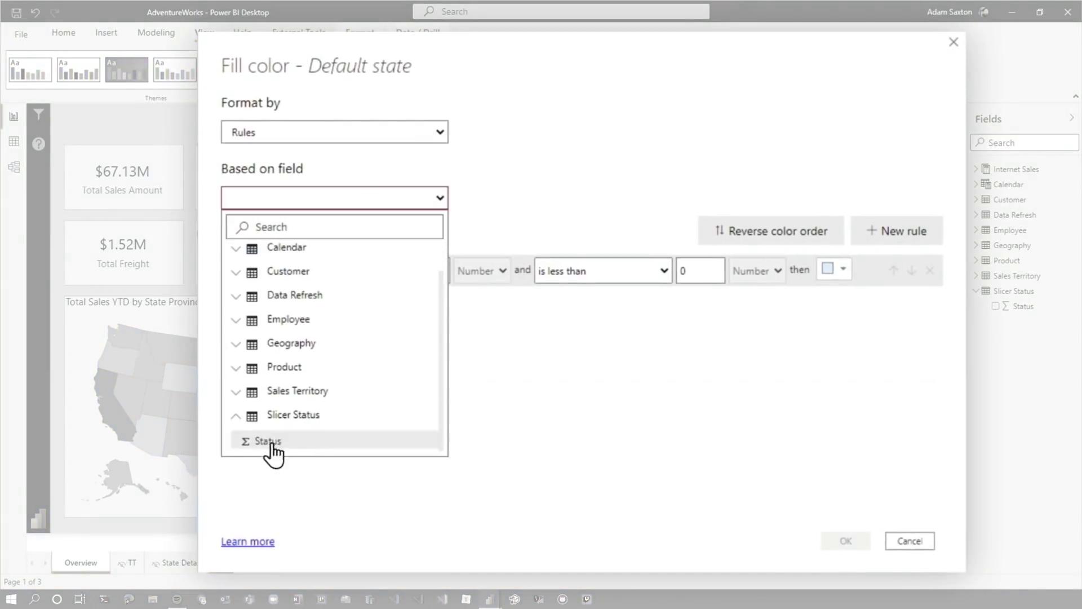
pyautogui.click(265, 441)
pyautogui.click(353, 273)
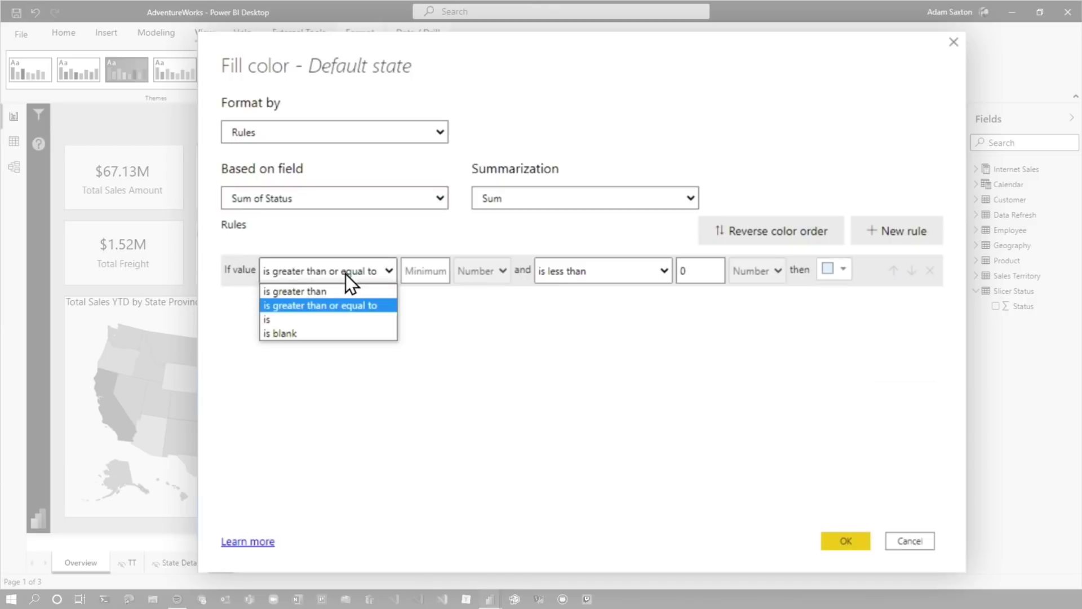
pyautogui.click(277, 309)
pyautogui.click(422, 271)
pyautogui.write('0')
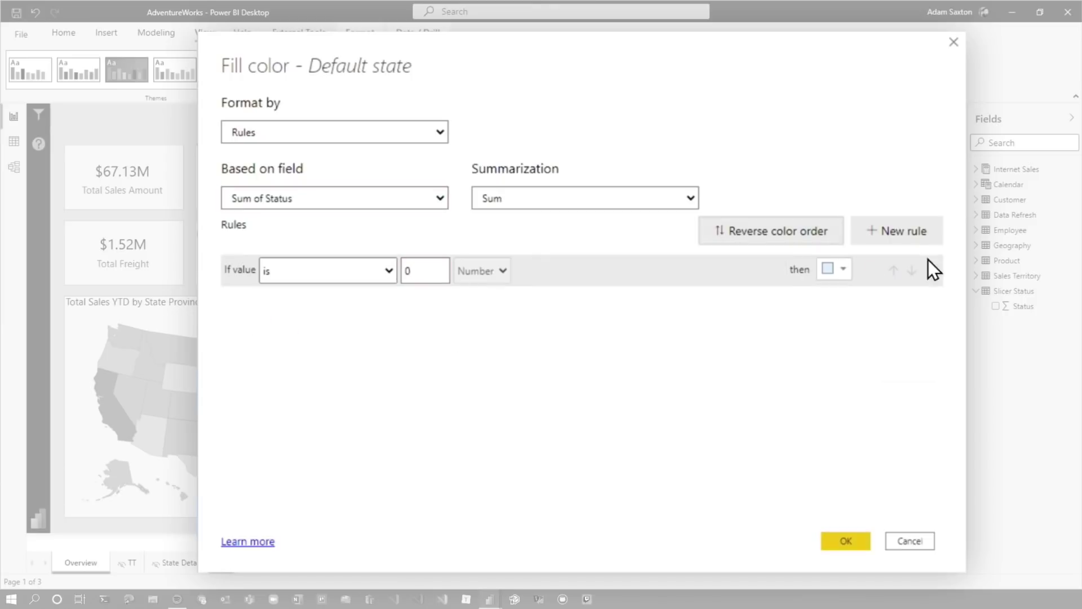
pyautogui.click(843, 269)
pyautogui.click(792, 335)
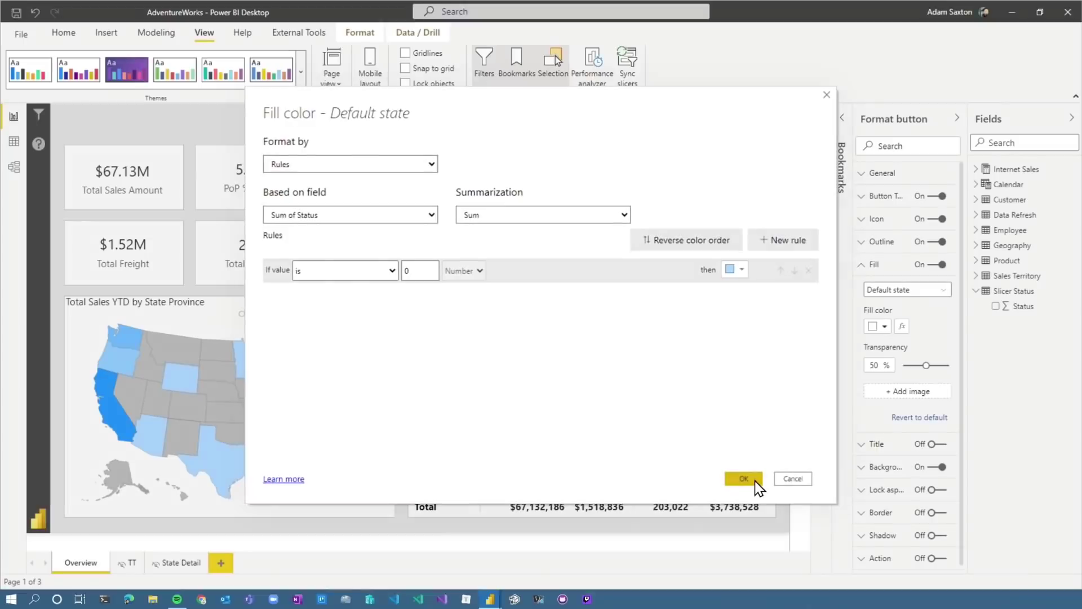
pyautogui.click(745, 479)
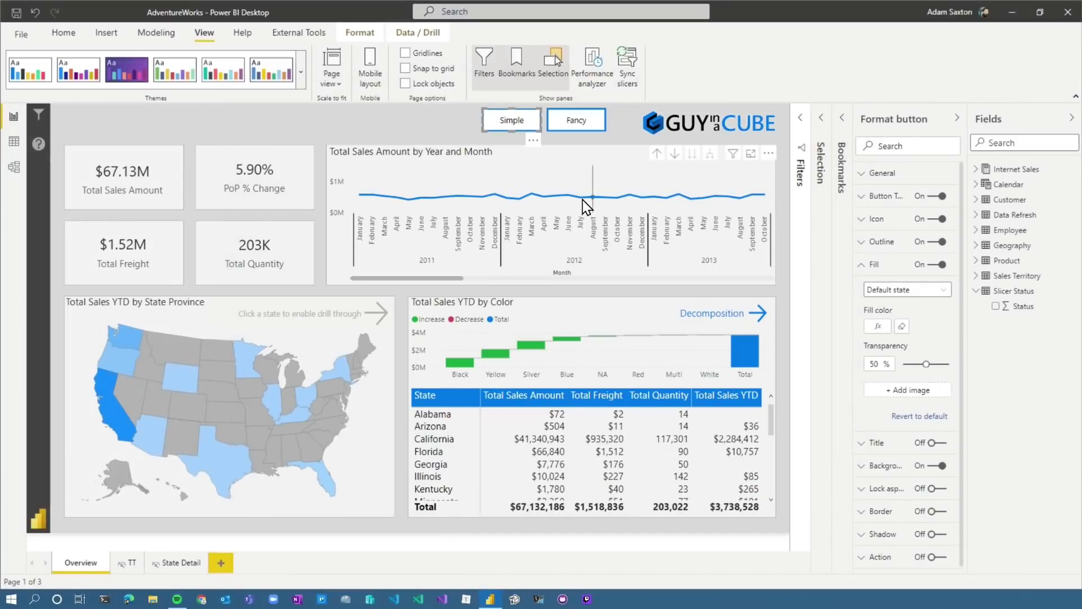
# Select the Fancy button, turn on its fill and set fill colour to format by rules.
pyautogui.click(576, 120)
pyautogui.click(933, 264)
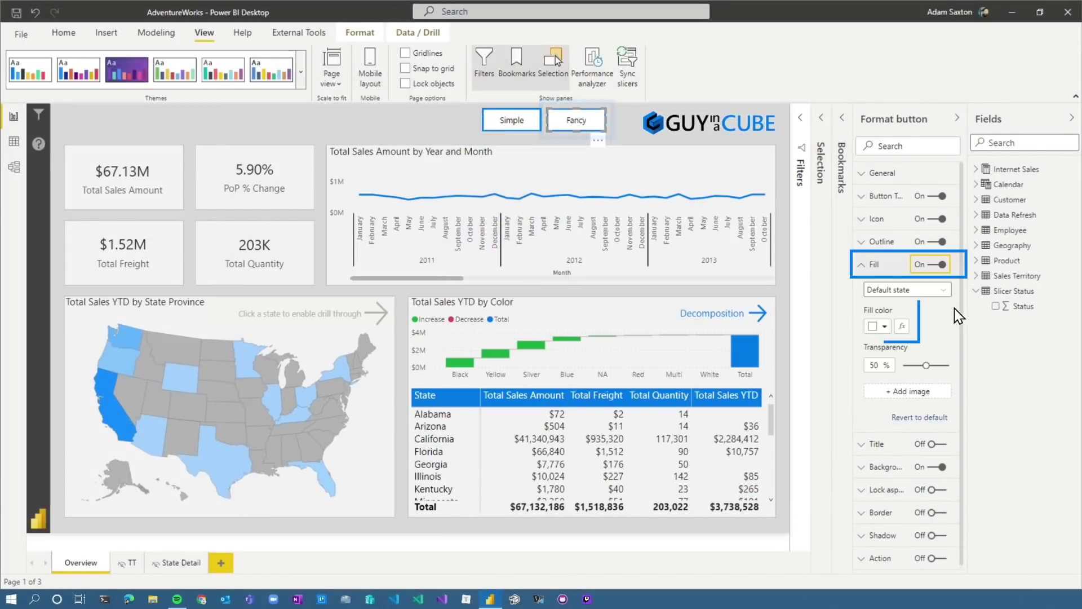
pyautogui.click(902, 326)
pyautogui.click(344, 148)
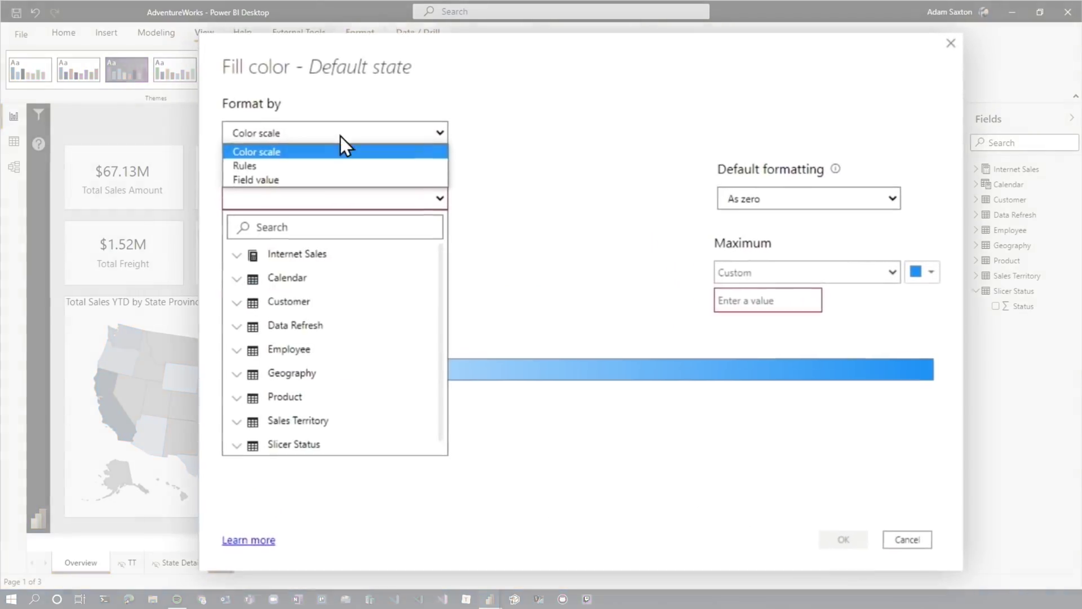
pyautogui.click(294, 166)
pyautogui.click(299, 197)
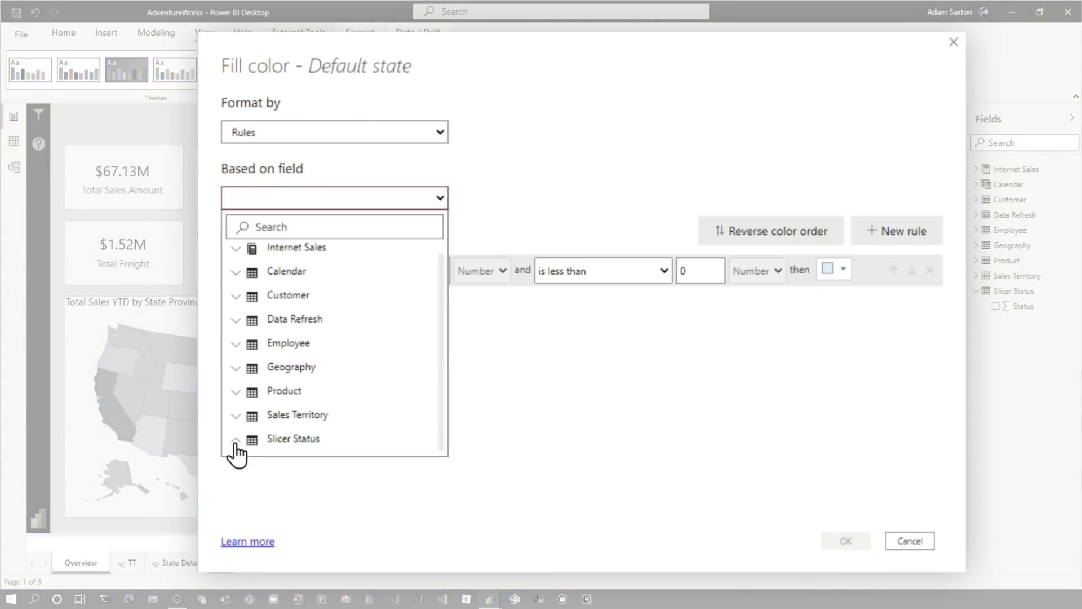
# Base the rule on Sum of Status: value is 1 gives light blue.
pyautogui.scroll(-1, 282, 463)
pyautogui.click(277, 448)
pyautogui.click(324, 271)
pyautogui.click(276, 323)
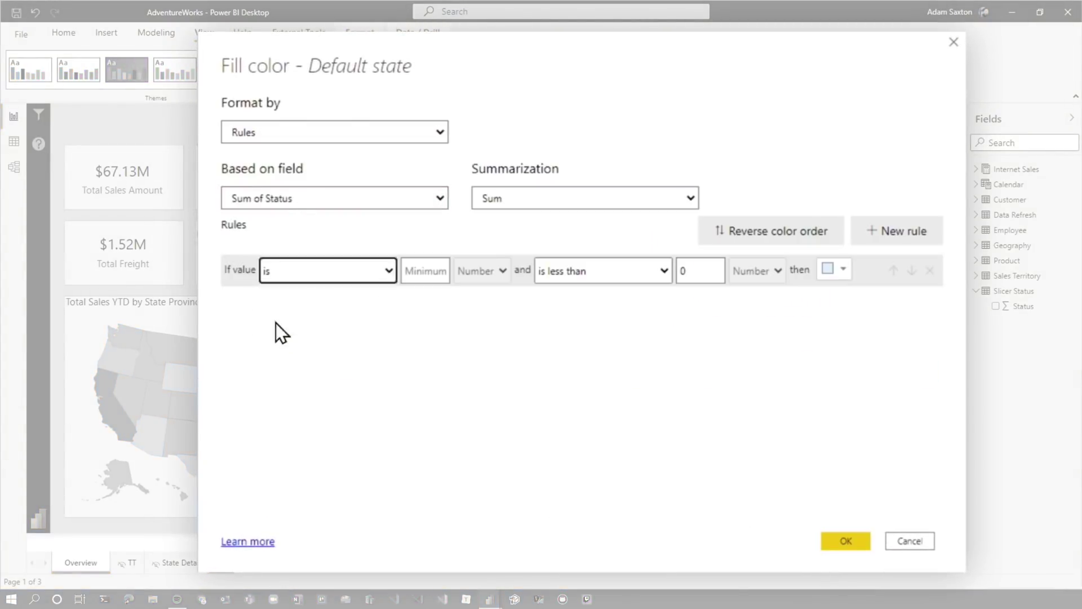
pyautogui.click(418, 271)
pyautogui.write('1')
pyautogui.click(888, 269)
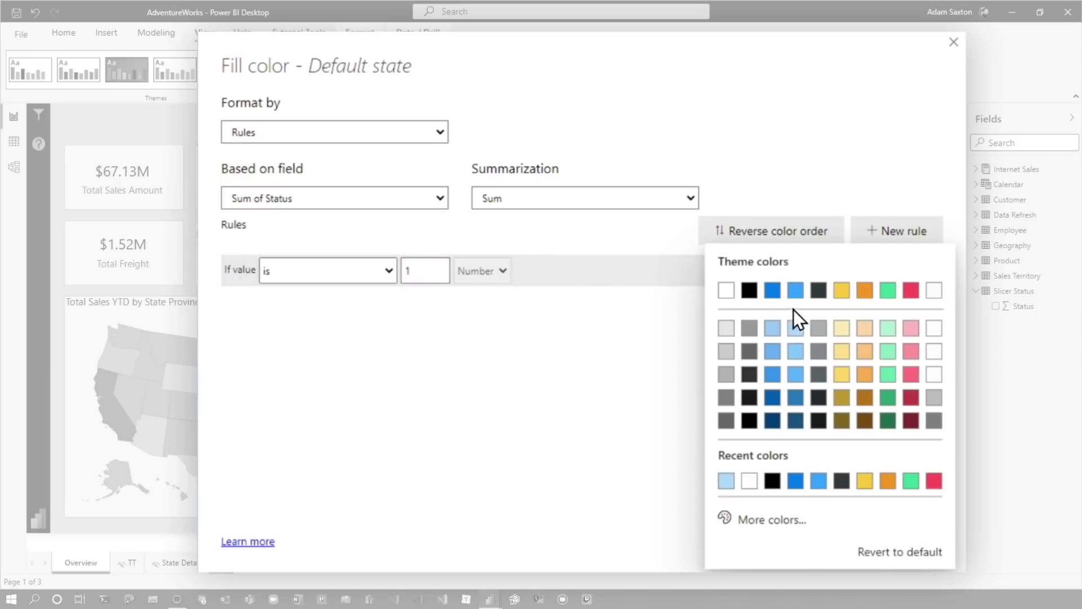
pyautogui.click(796, 331)
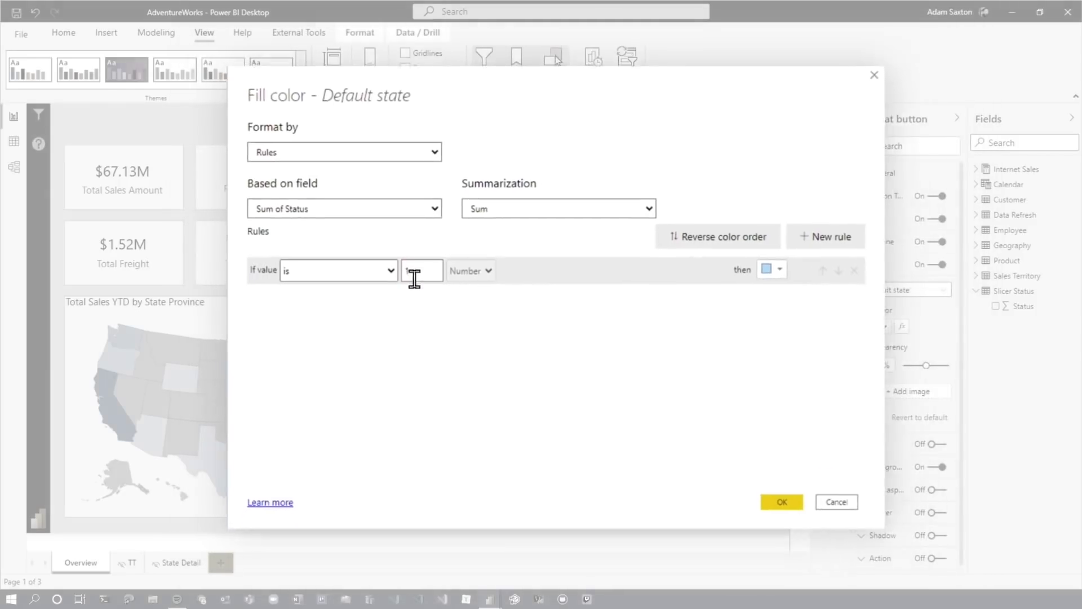
pyautogui.click(744, 479)
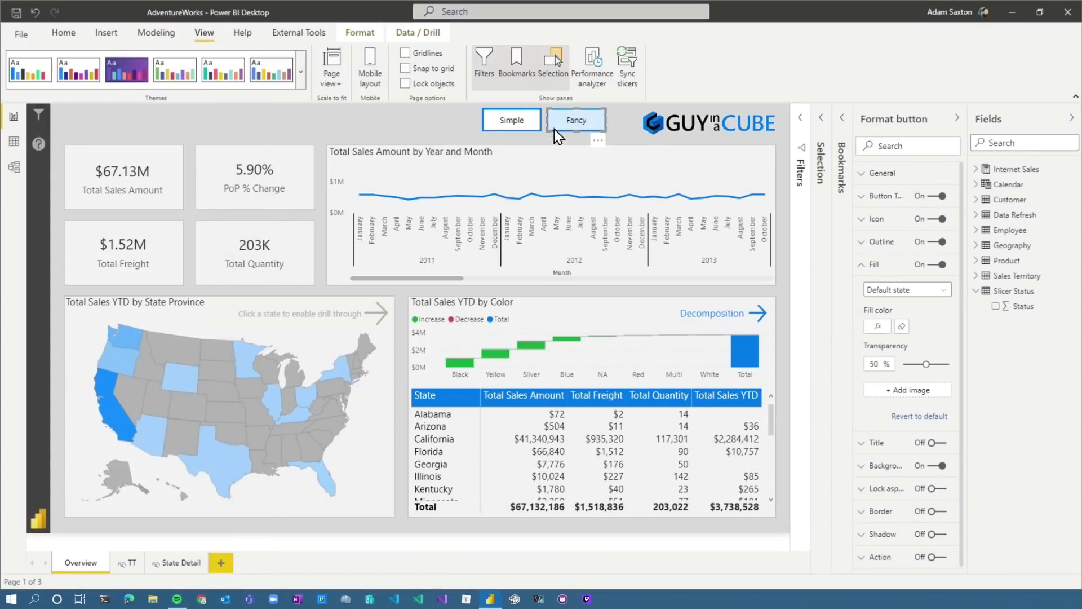
# Give the Simple button a Bookmark action that applies Simple Tooltip.
pyautogui.click(396, 136)
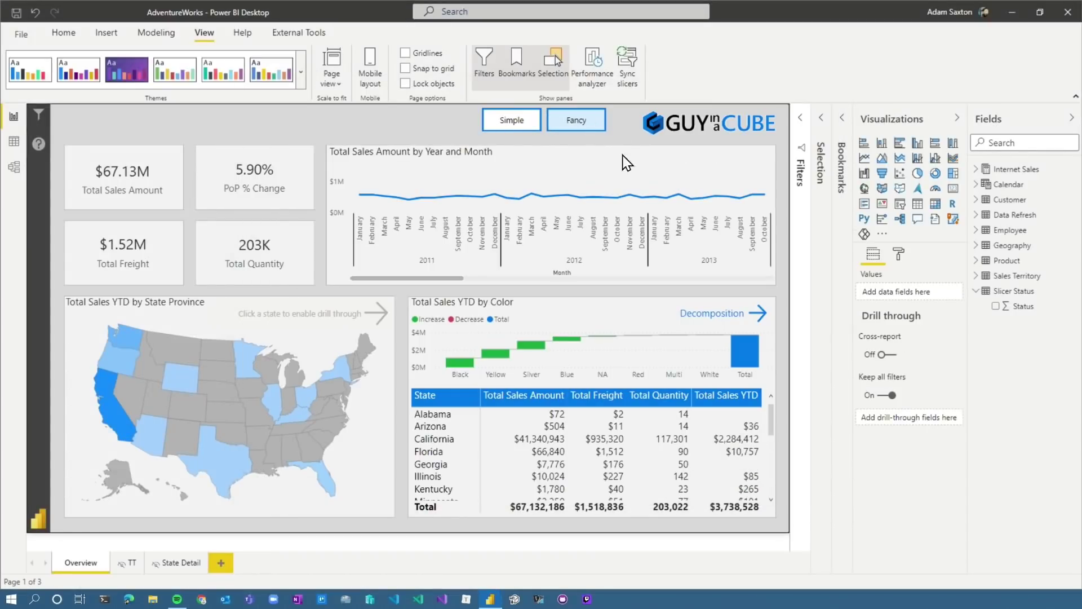
pyautogui.click(505, 122)
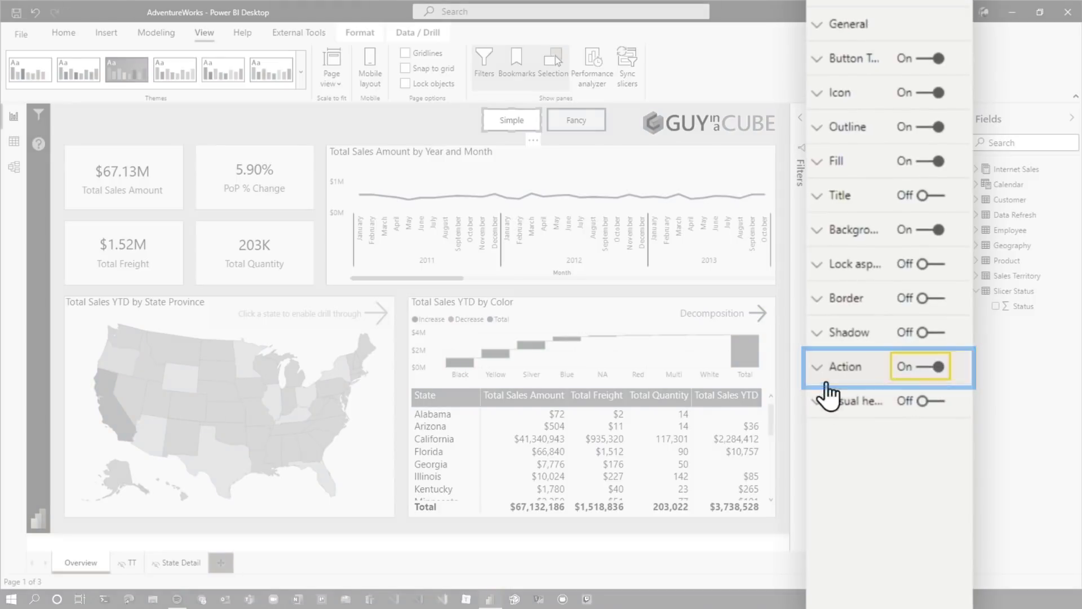
pyautogui.click(827, 379)
pyautogui.click(883, 424)
pyautogui.click(857, 464)
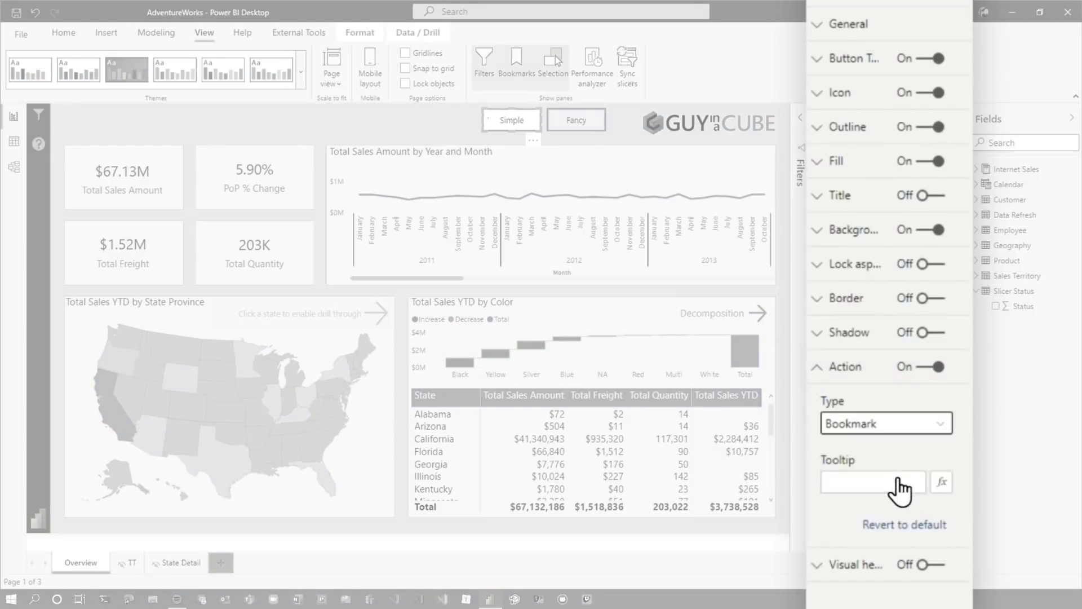
pyautogui.click(887, 484)
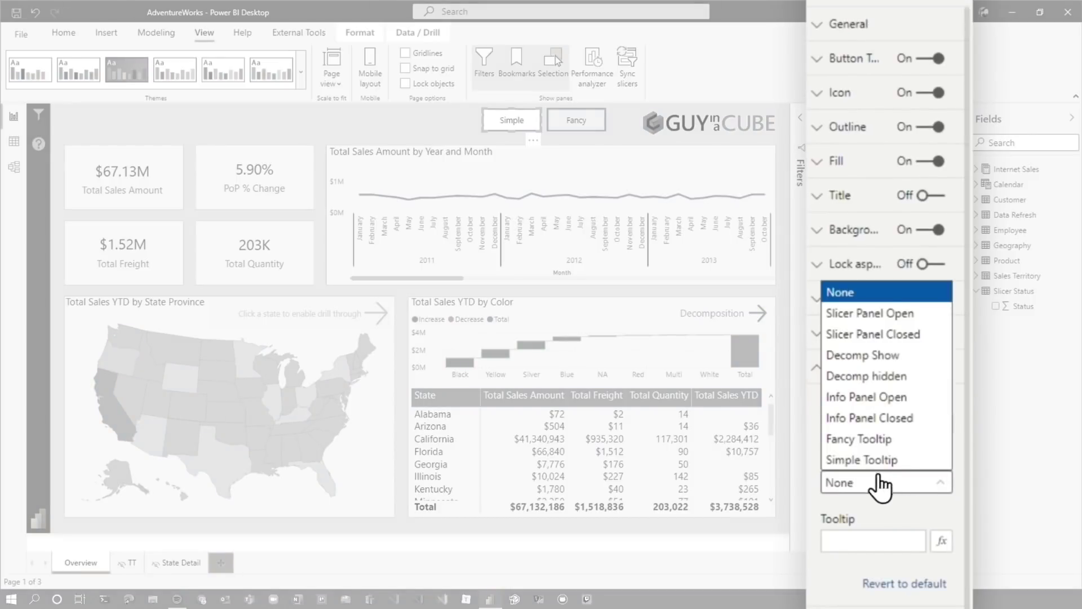
pyautogui.click(874, 462)
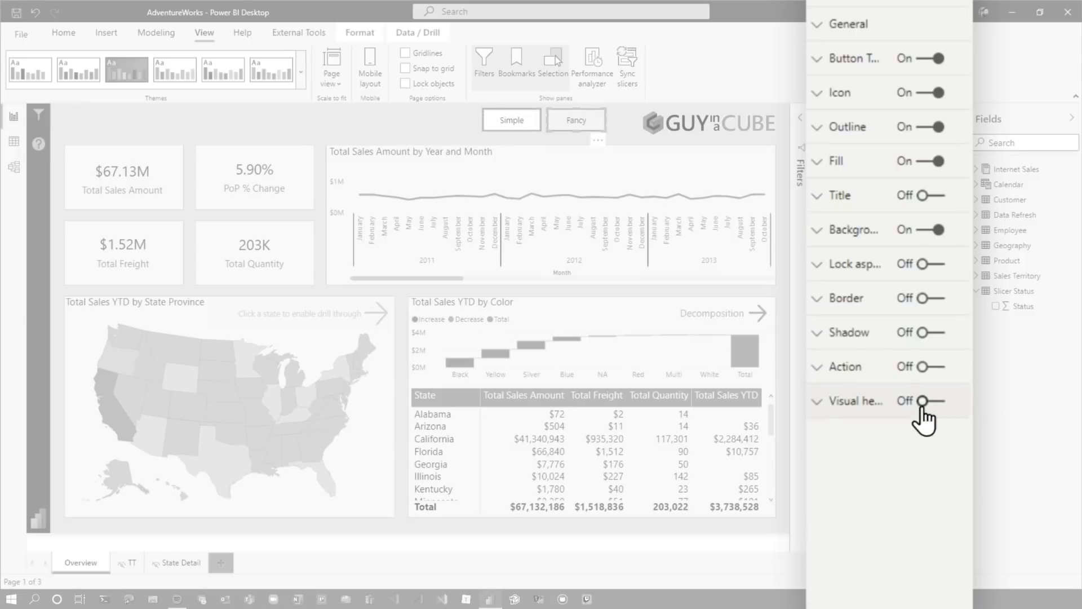
# Give the Fancy button a Bookmark action that applies Fancy Tooltip.
pyautogui.click(923, 371)
pyautogui.click(837, 430)
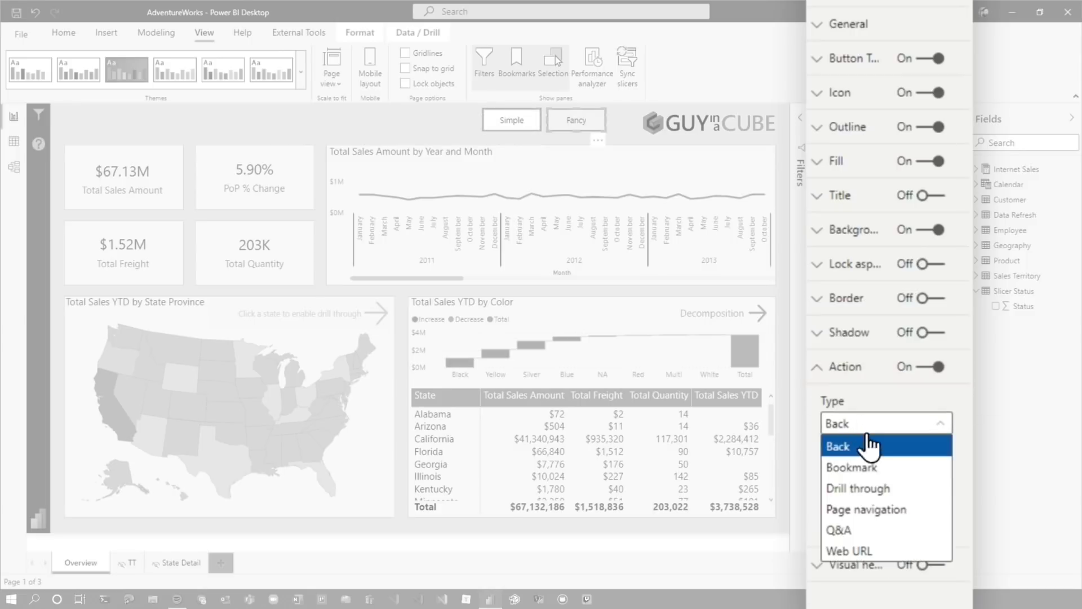
pyautogui.click(882, 468)
pyautogui.click(881, 481)
pyautogui.click(896, 438)
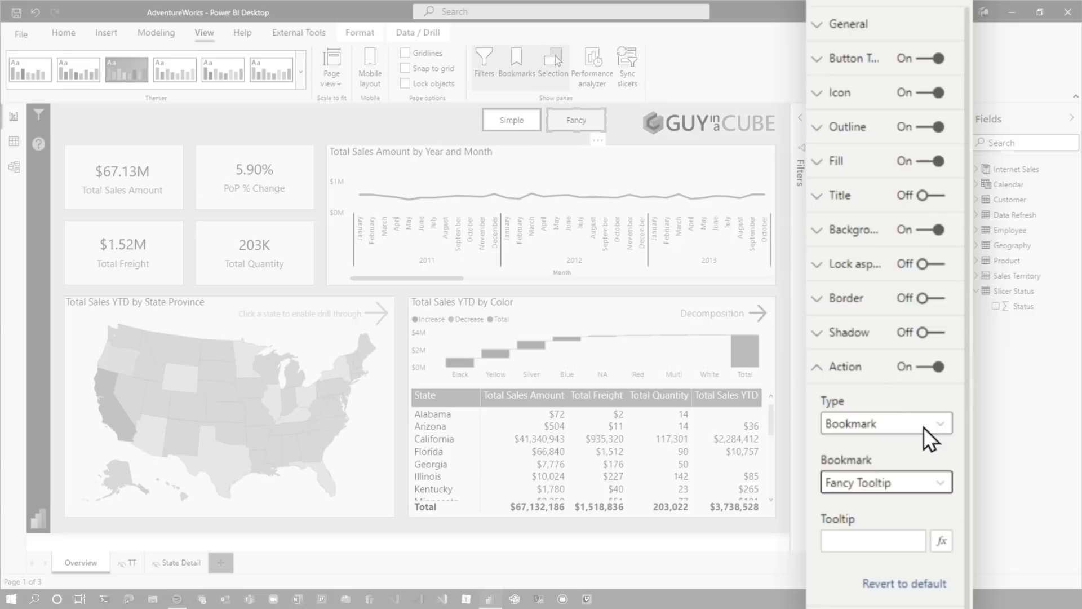
pyautogui.click(967, 355)
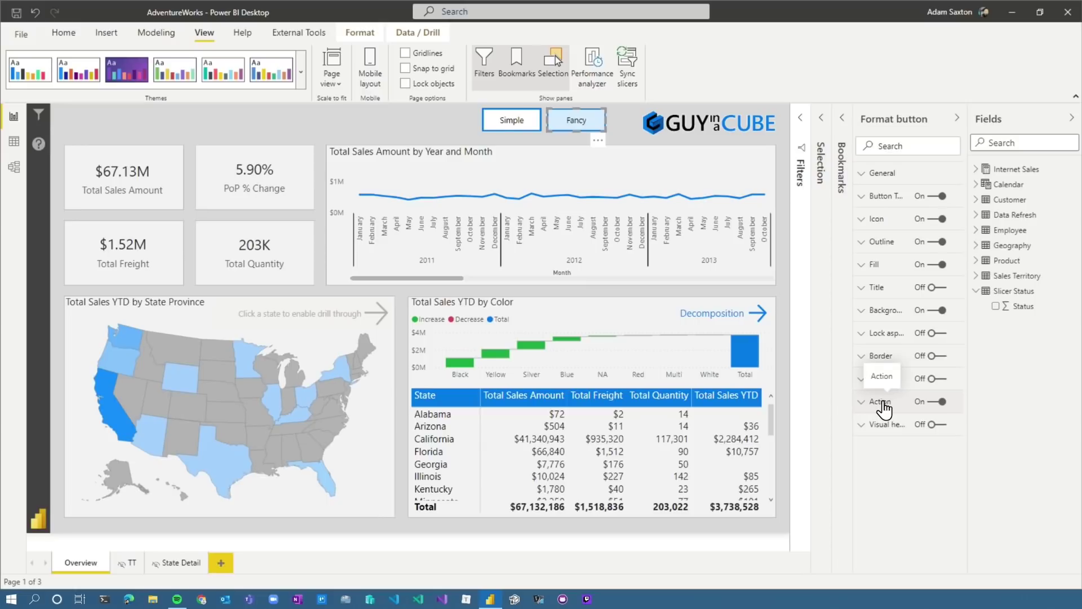
# Apply Simple and view the line chart's plain tooltip, then apply Fancy for the photo tooltip.
pyautogui.keyDown('ctrl'); pyautogui.click(510, 123); pyautogui.keyUp('ctrl')
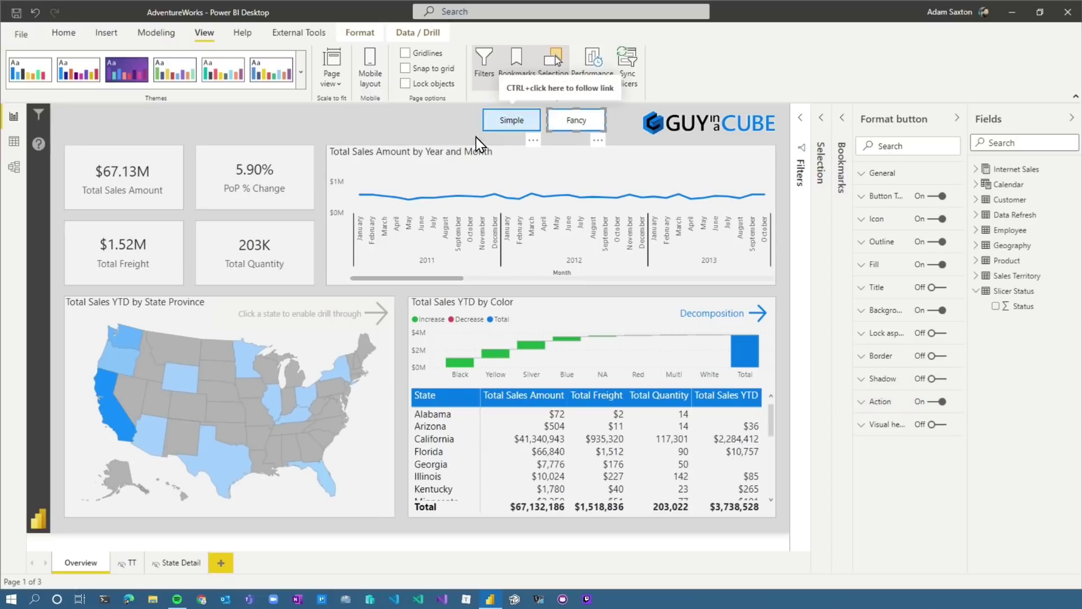
pyautogui.moveTo(512, 205)
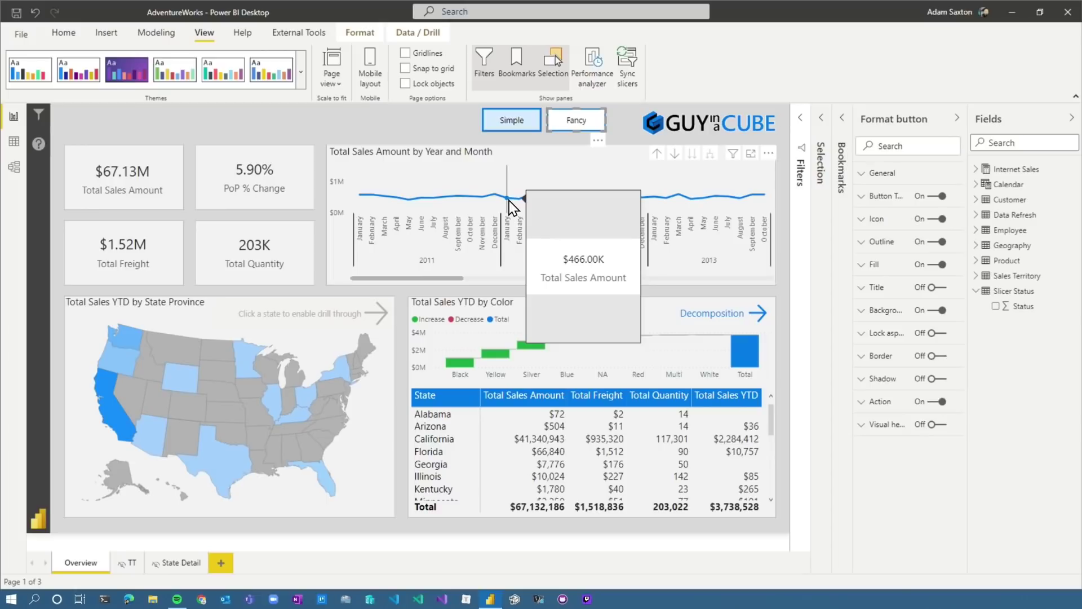
pyautogui.keyDown('ctrl'); pyautogui.click(571, 123); pyautogui.keyUp('ctrl')
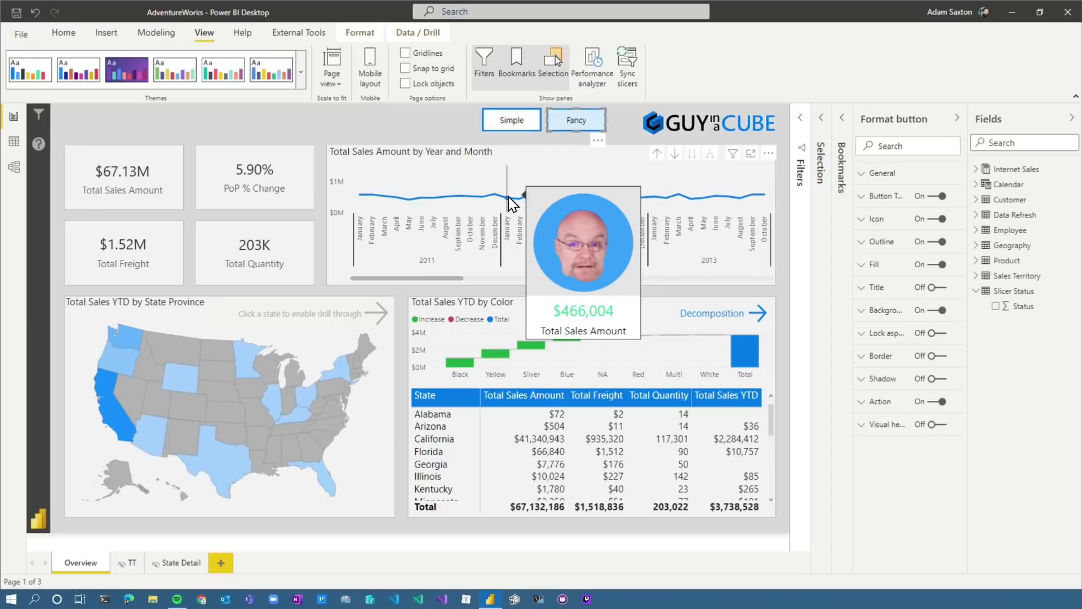